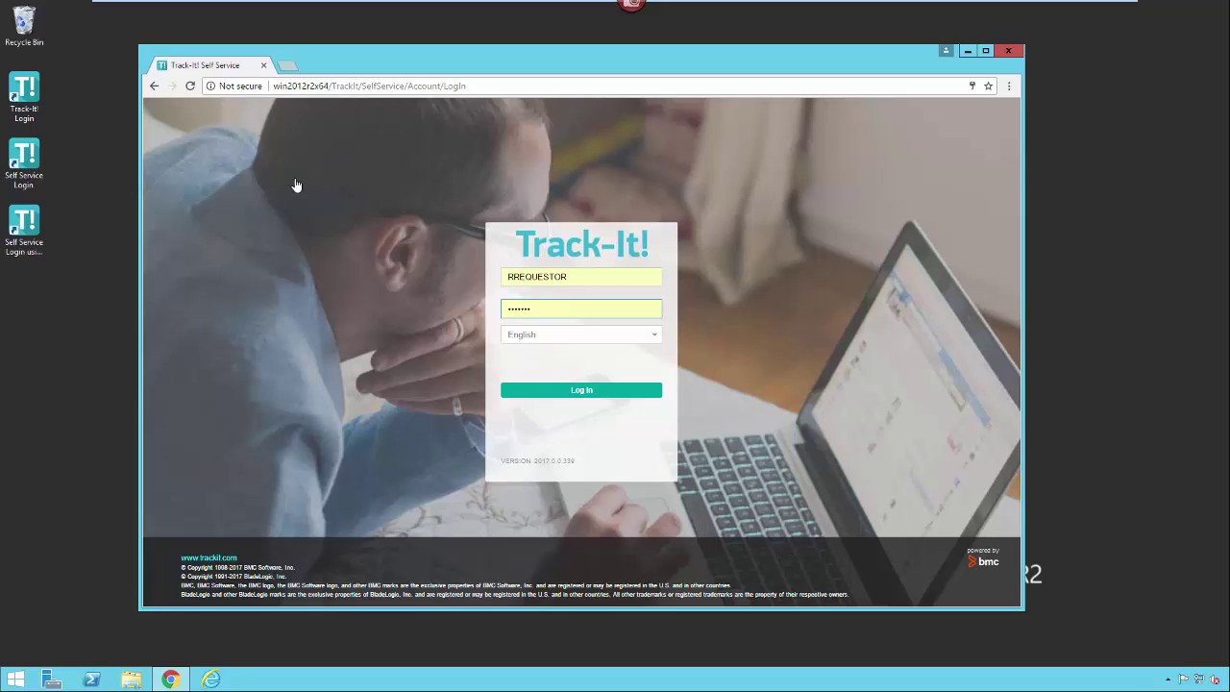
pyautogui.click(407, 86)
pyautogui.click(405, 87)
pyautogui.press('BackSpace')
pyautogui.press('Delete')
pyautogui.press('Delete')
pyautogui.press('Delete')
pyautogui.press('Delete')
pyautogui.press('Delete')
pyautogui.press('Delete')
pyautogui.press('Delete')
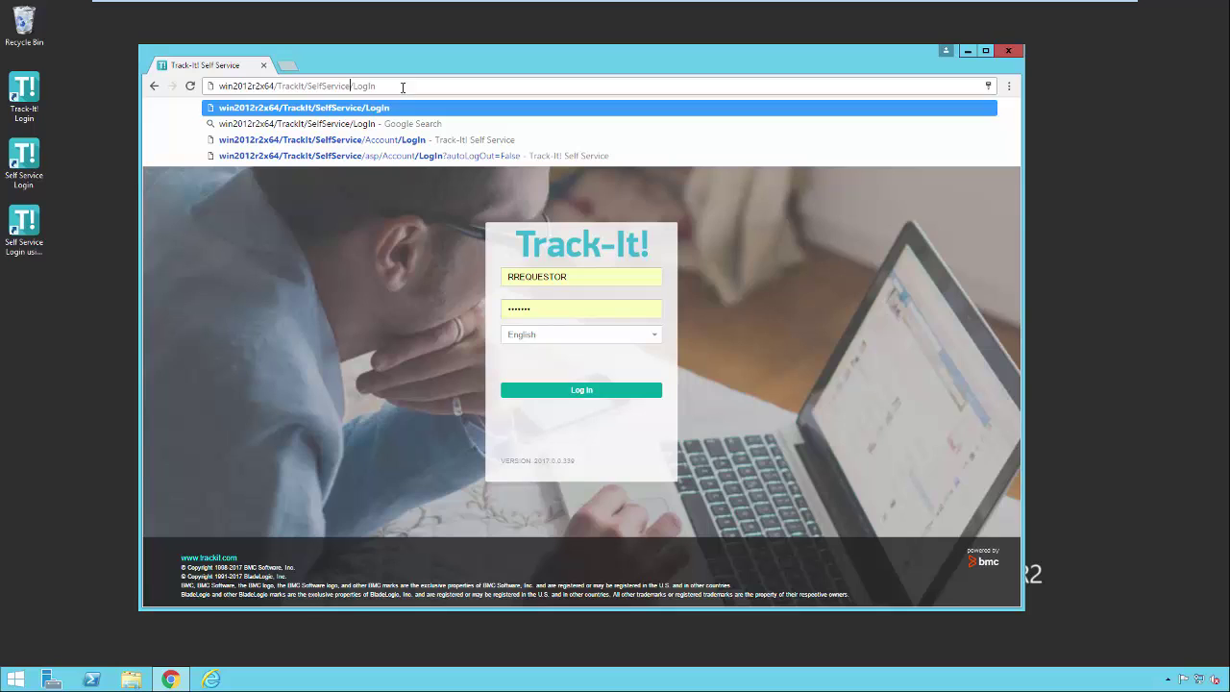
pyautogui.moveTo(404, 89); pyautogui.dragTo(219, 85)
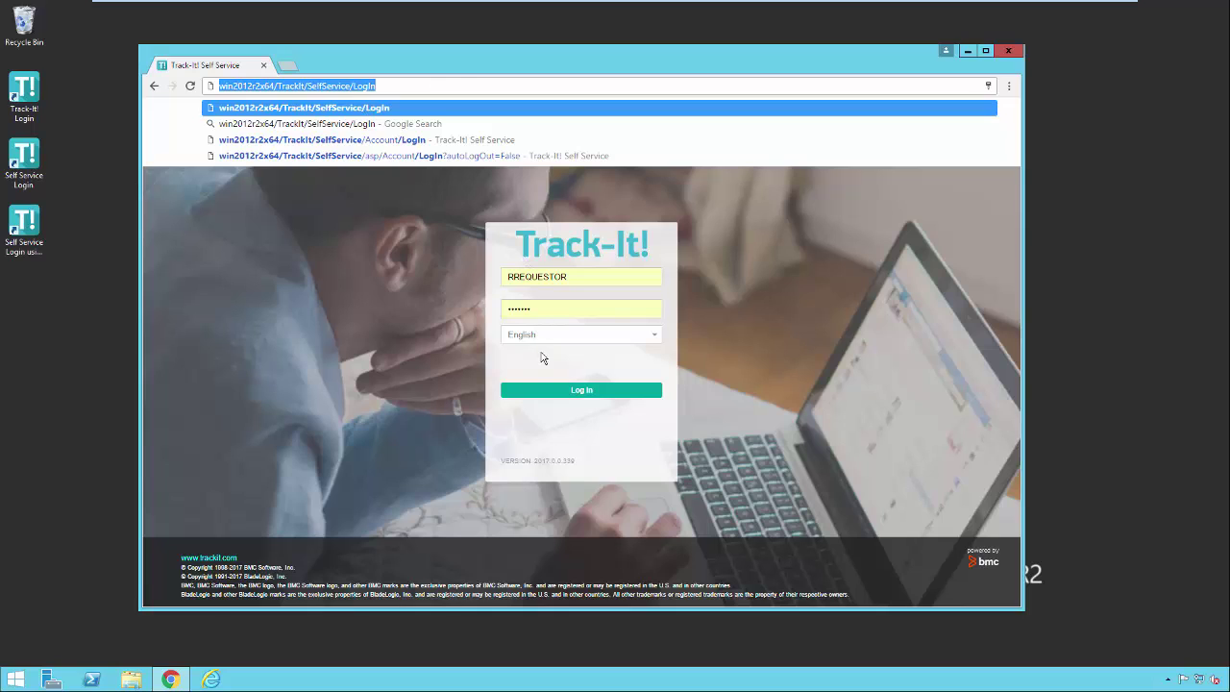
pyautogui.press('Return')
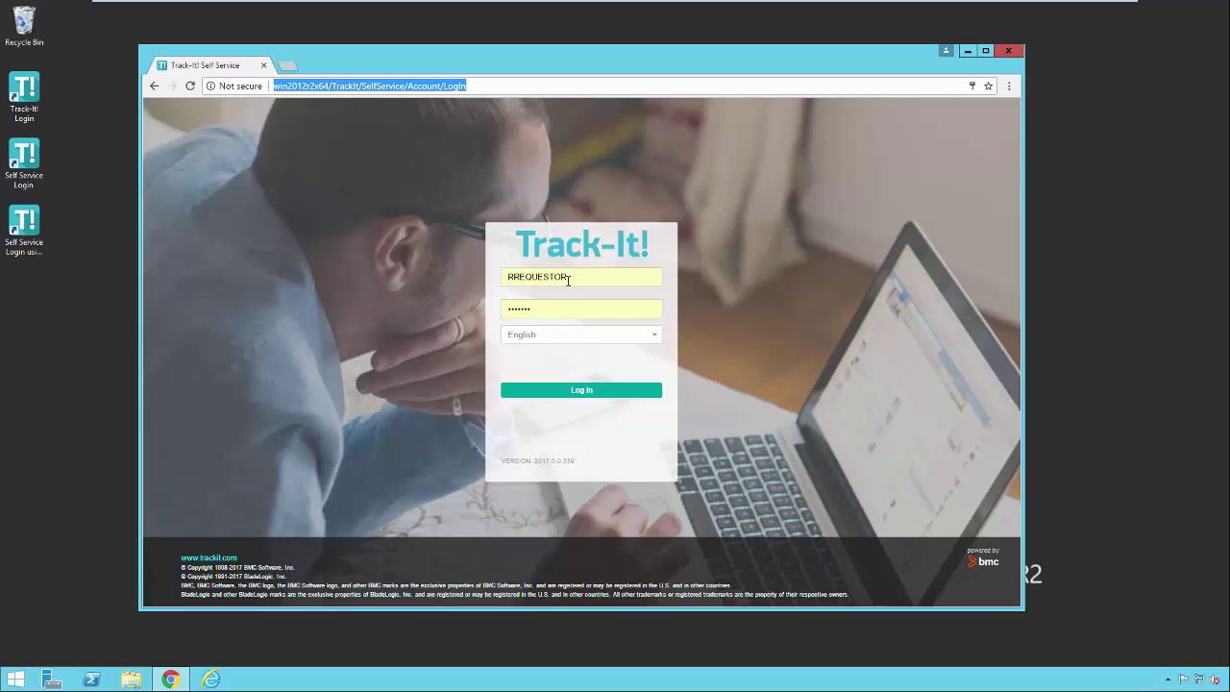
# - Sign in to the Self Service portal and open the user account menu
pyautogui.click(569, 396)
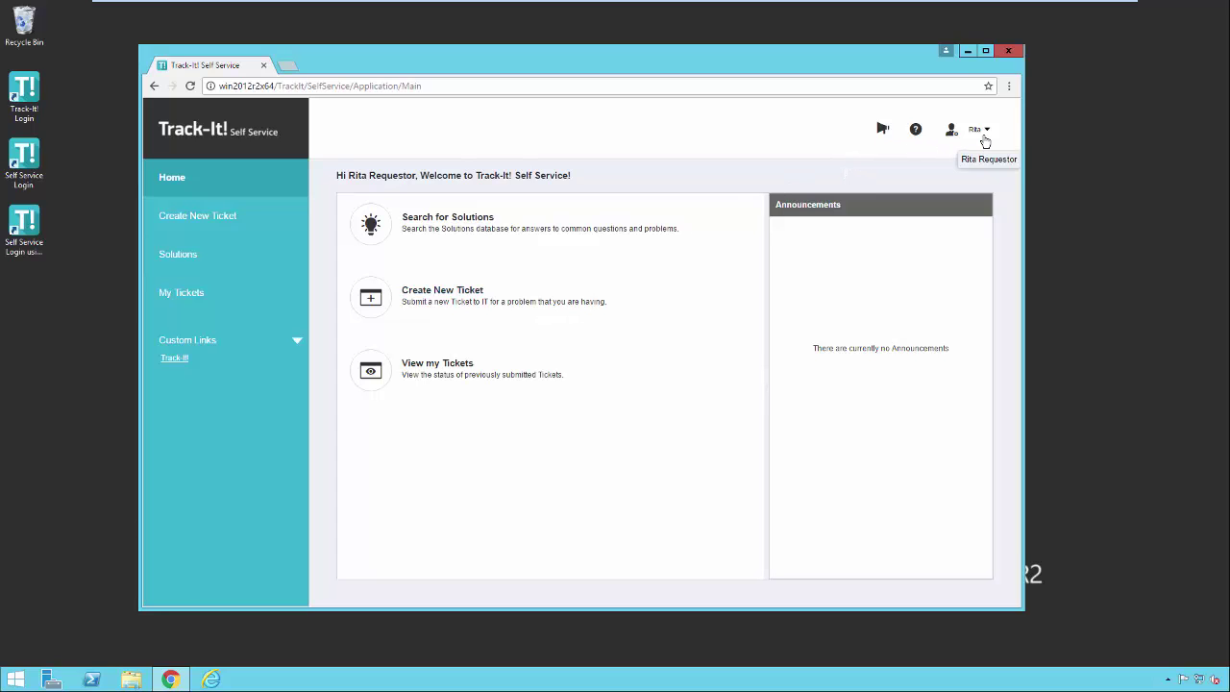
pyautogui.click(986, 138)
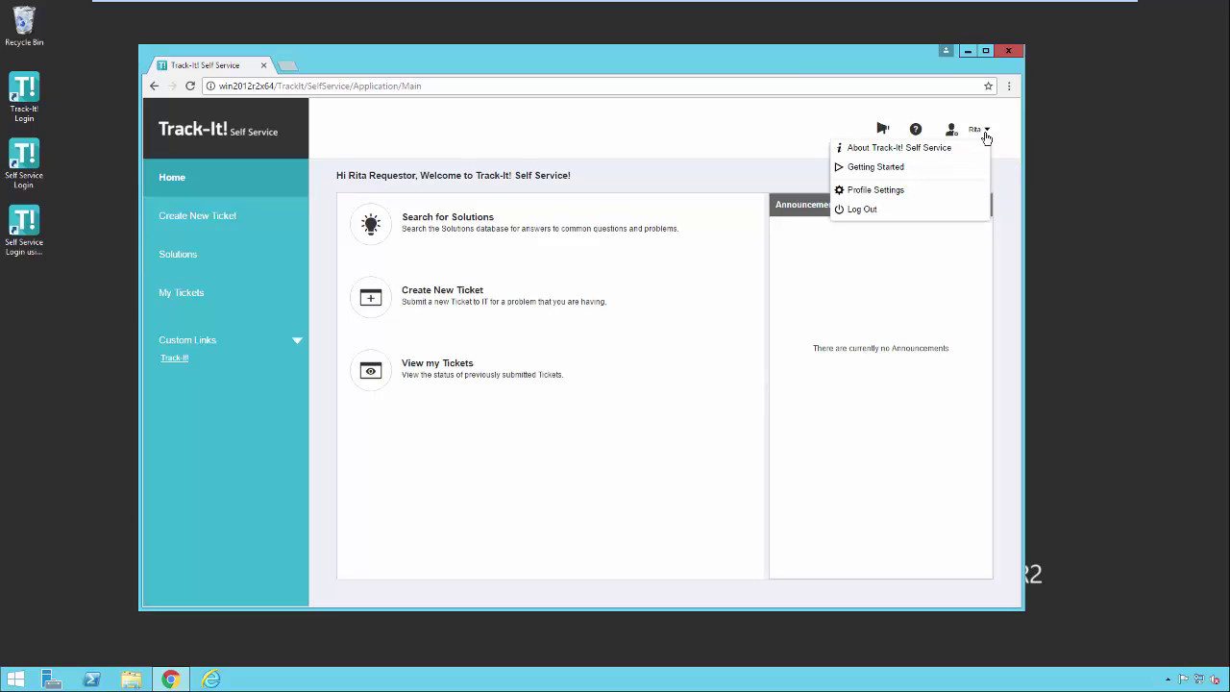
# - Open Profile Settings and scroll through the requestor's name, phone and contact details
pyautogui.click(933, 191)
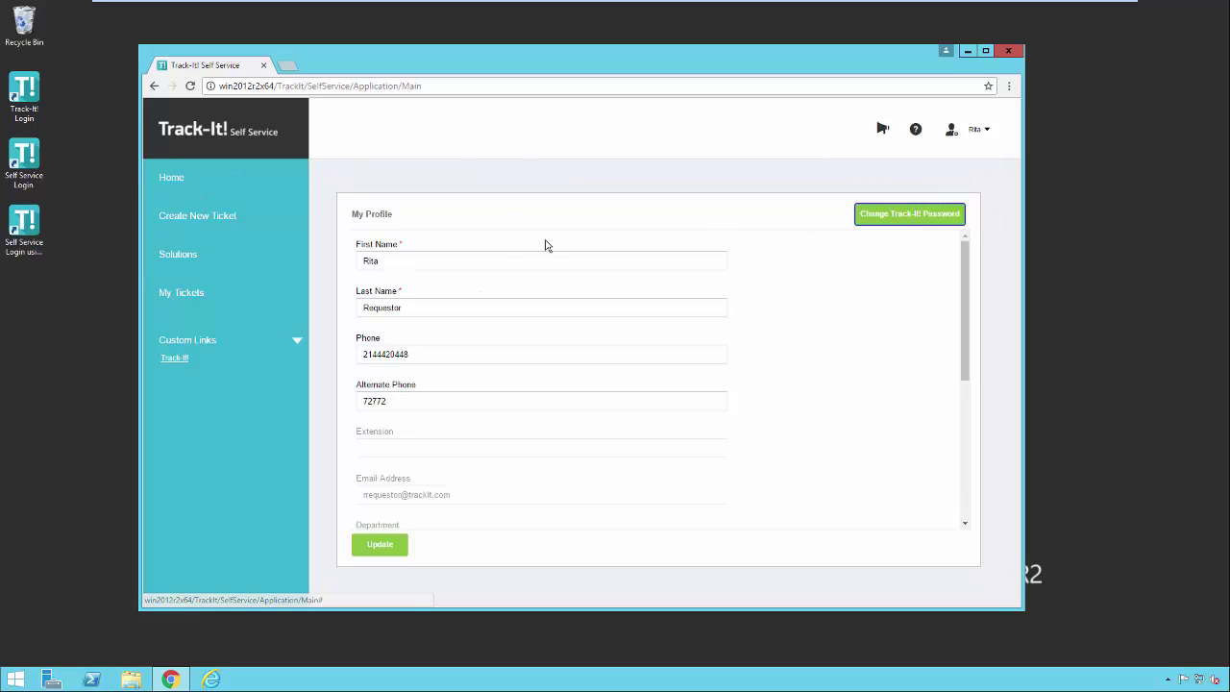
pyautogui.scroll(-1, 417, 401)
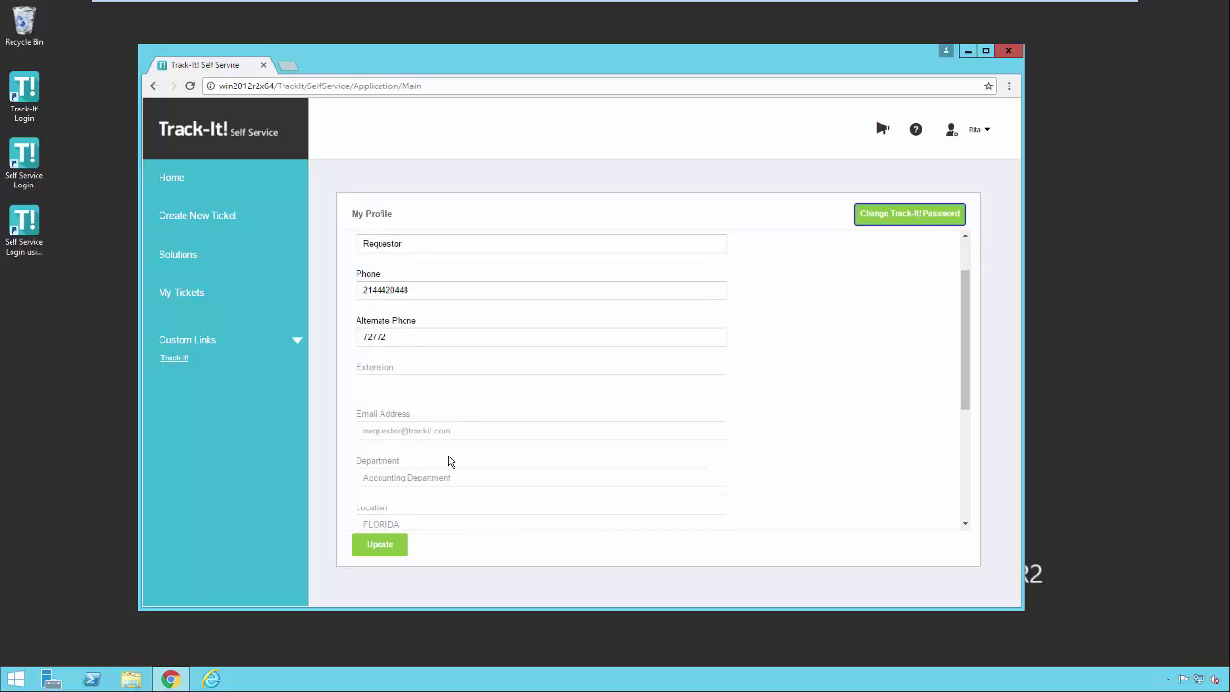
pyautogui.click(987, 134)
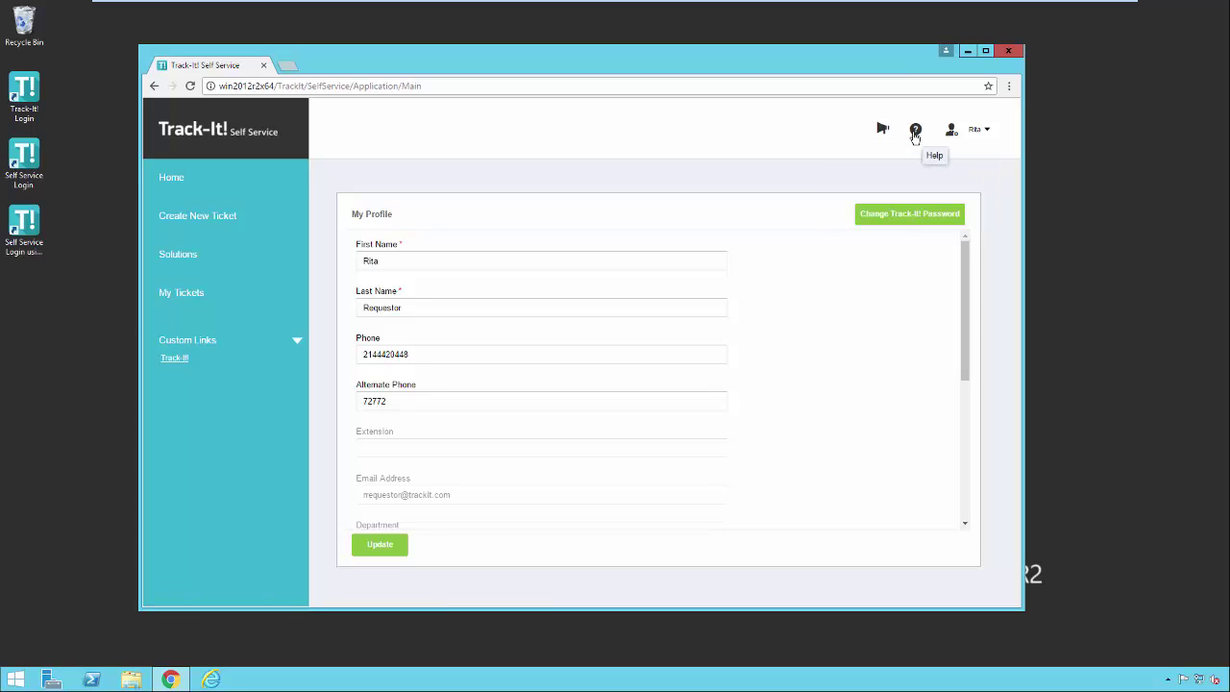
# - Open the profile help in a new tab, then check Self Service announcements
pyautogui.click(915, 131)
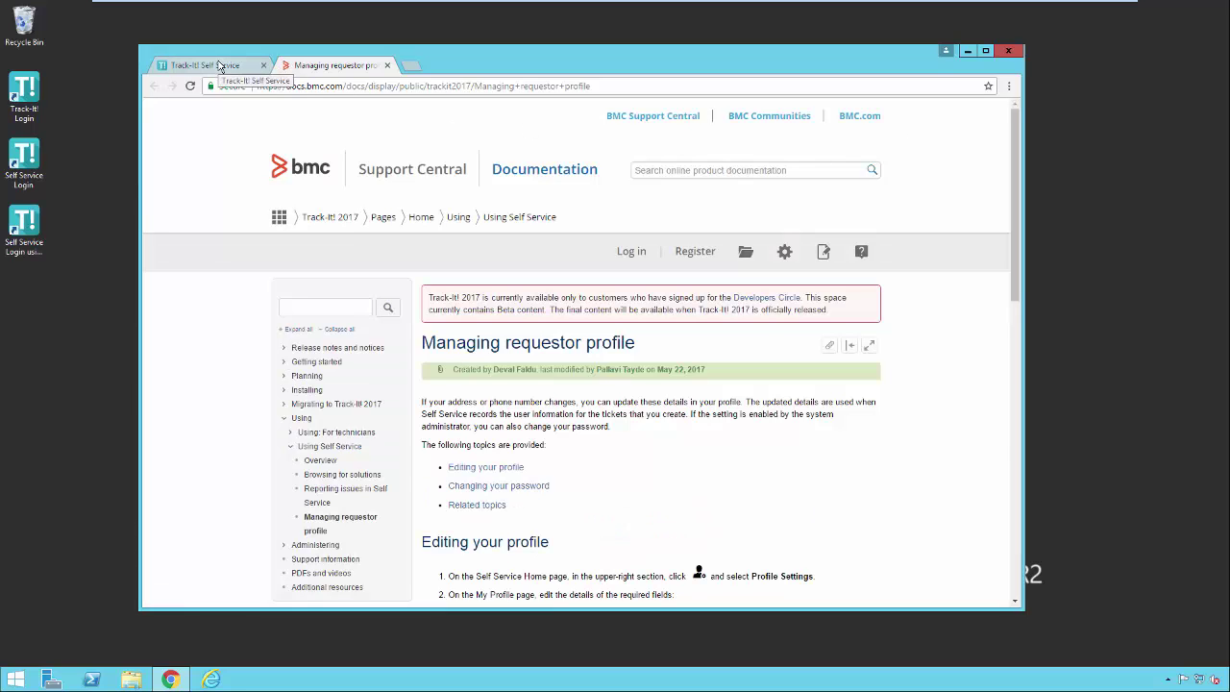
pyautogui.click(220, 66)
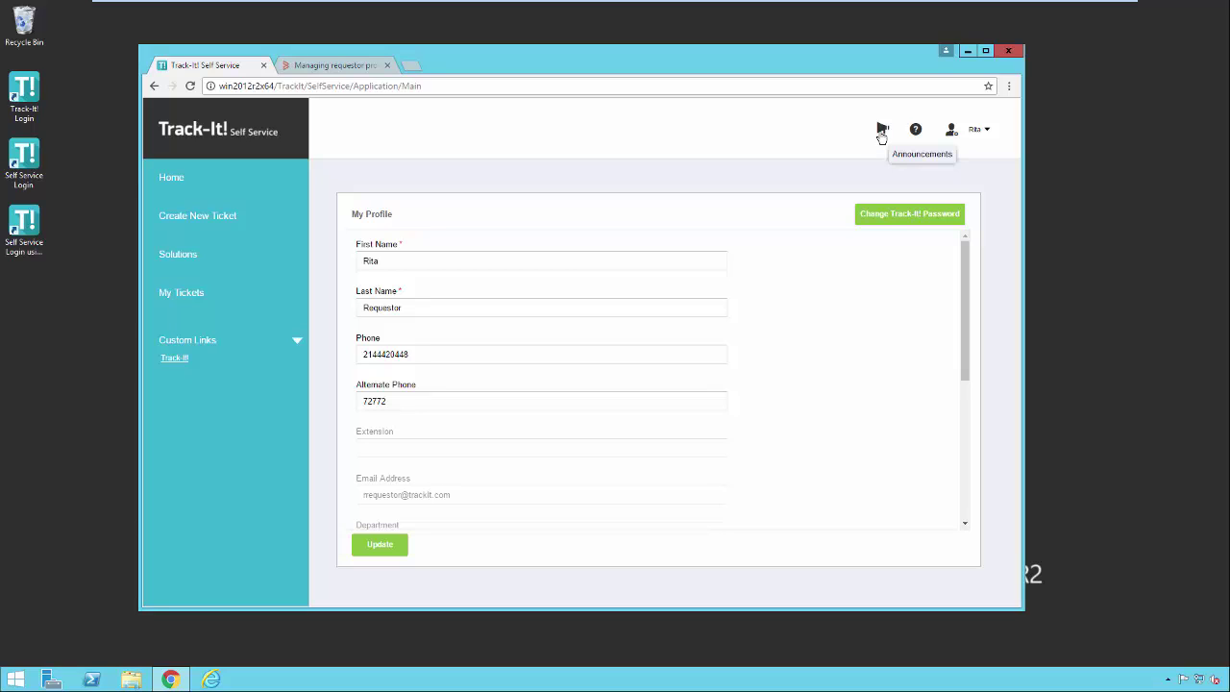
pyautogui.click(882, 135)
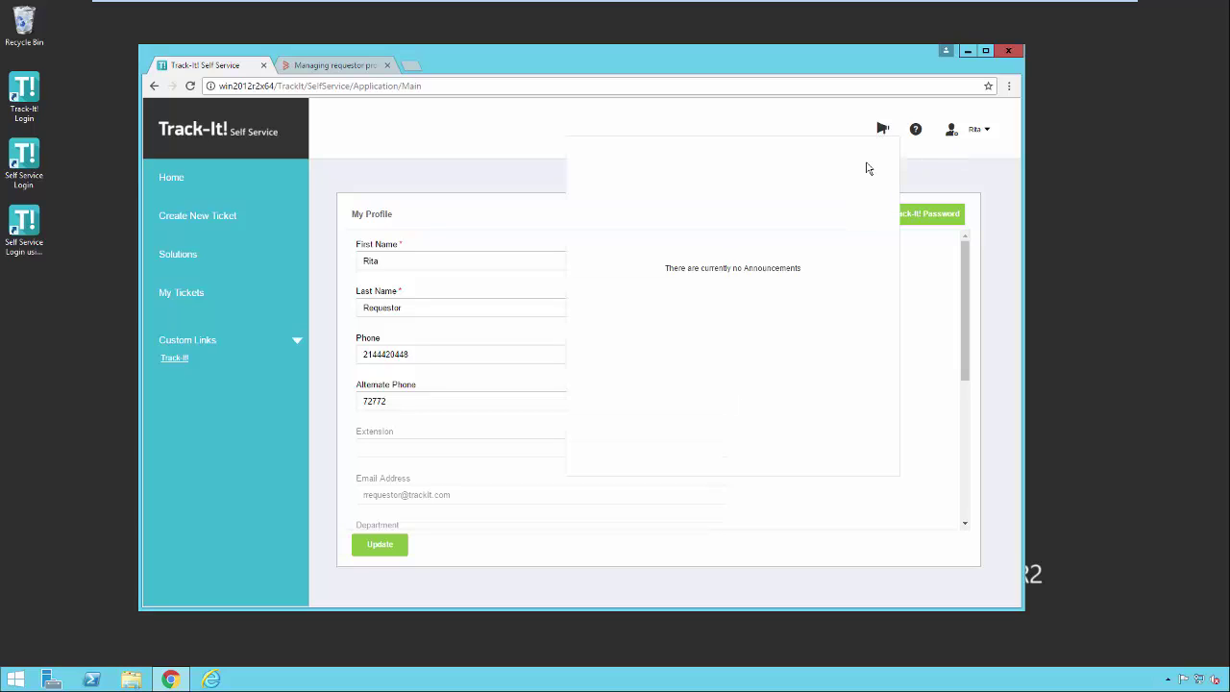
# - Go back to the Home page from the left navigation pane
pyautogui.click(192, 181)
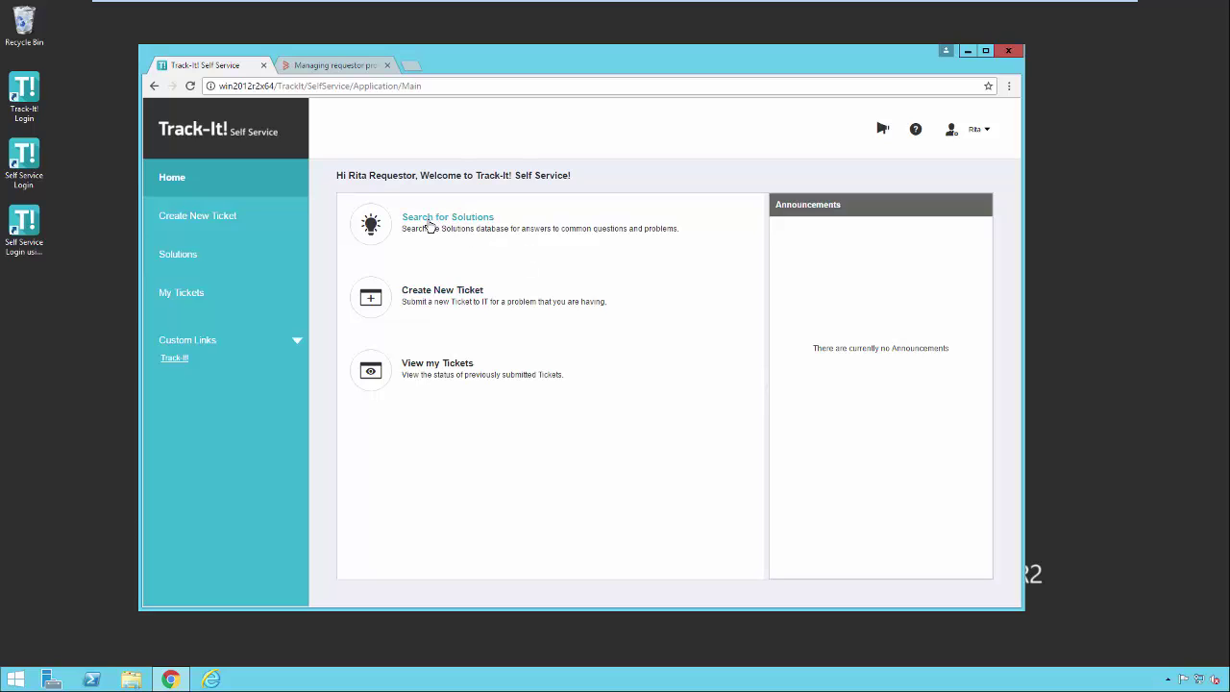
# - Search solutions for 'print' and open the Troubleshooting Outlook article
pyautogui.click(429, 226)
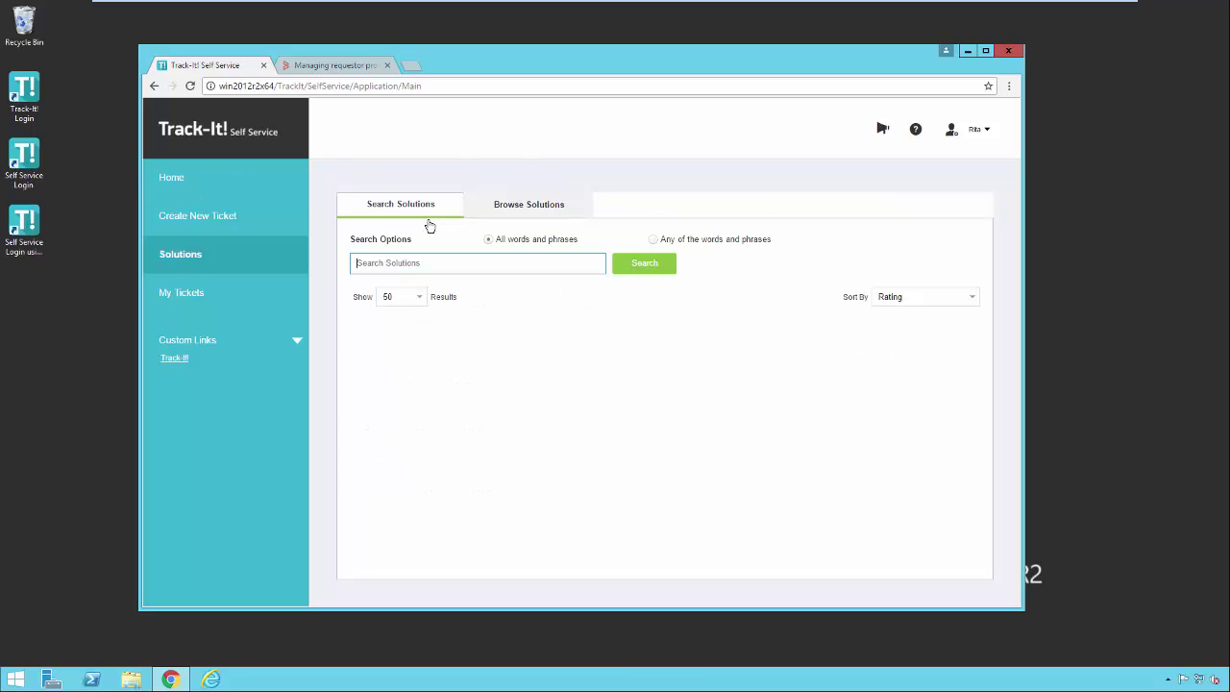
pyautogui.click(418, 263)
pyautogui.write('print')
pyautogui.click(632, 266)
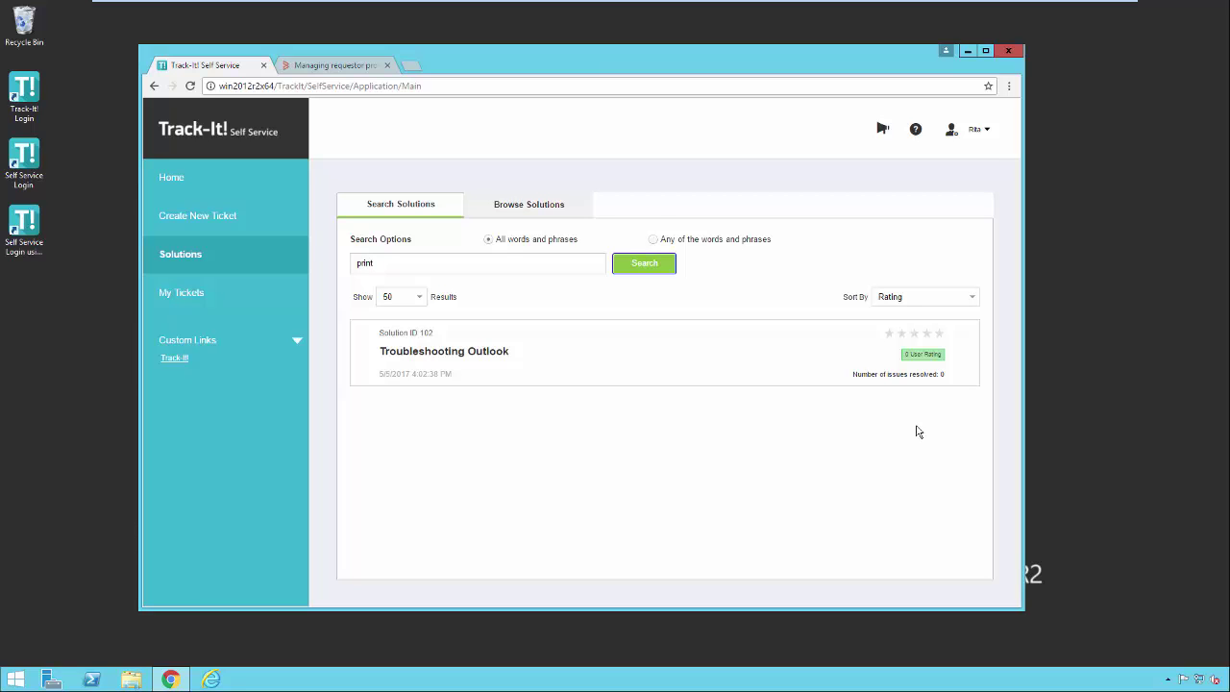
pyautogui.click(683, 354)
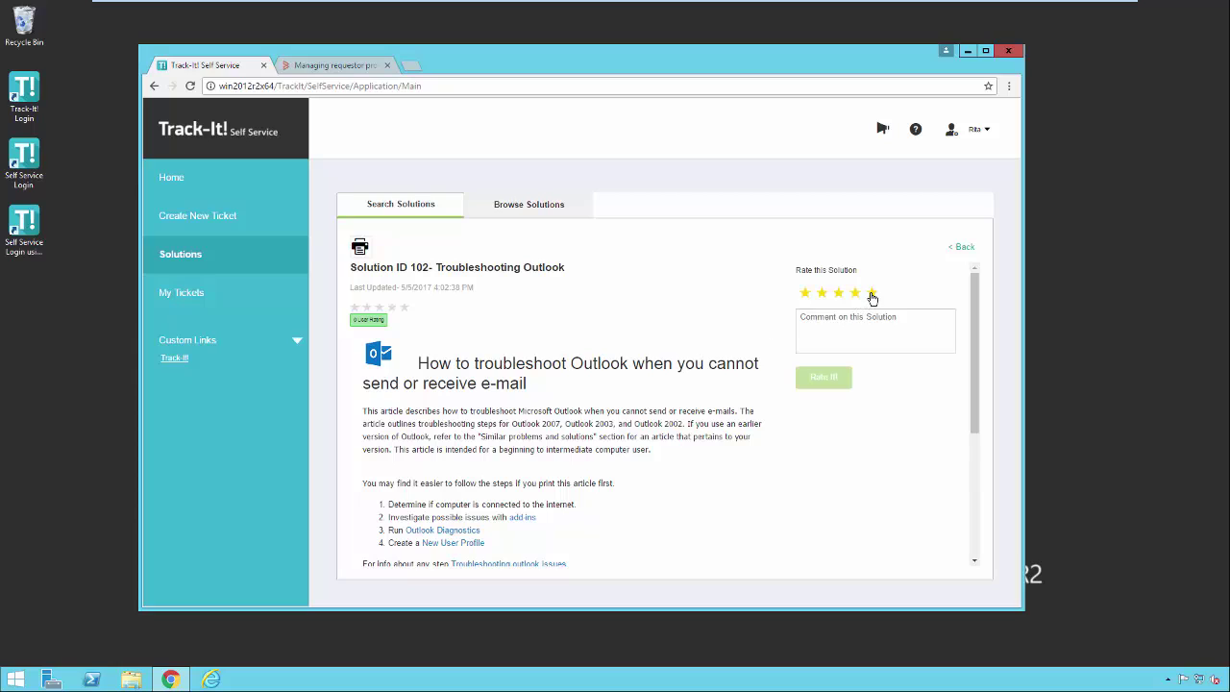
# - Rate Troubleshooting Outlook five stars with the comment 'This is great', then return to results
pyautogui.click(872, 298)
pyautogui.click(856, 322)
pyautogui.write('This is great')
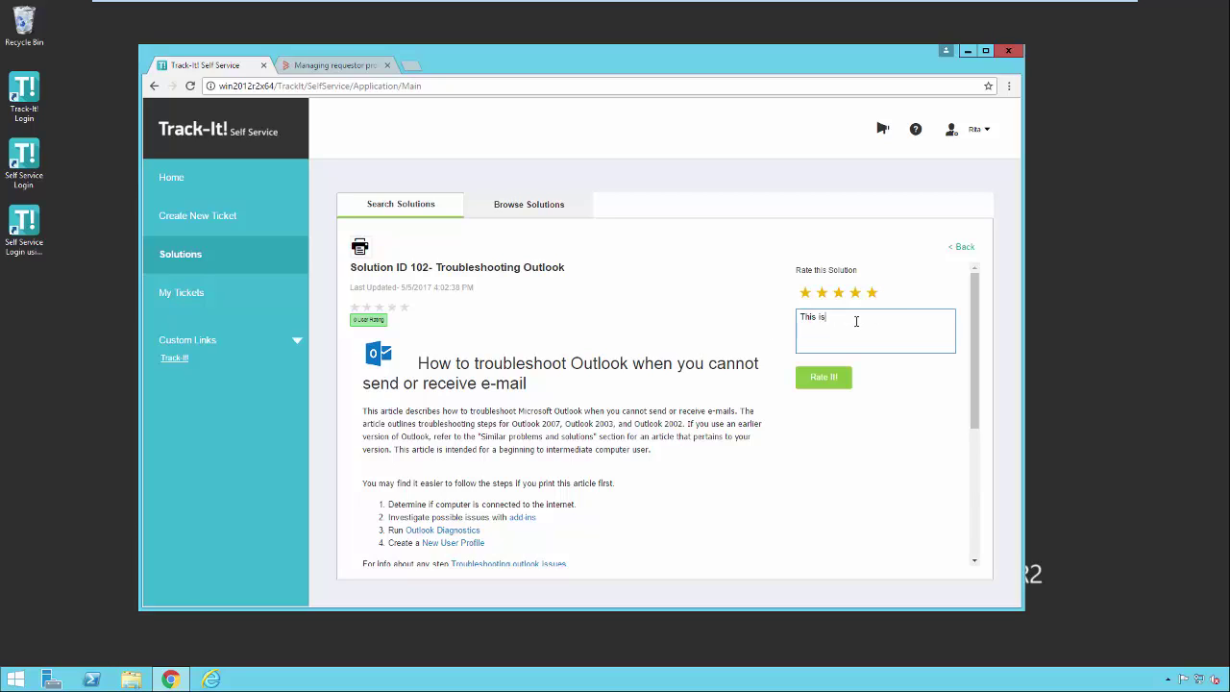
pyautogui.click(816, 381)
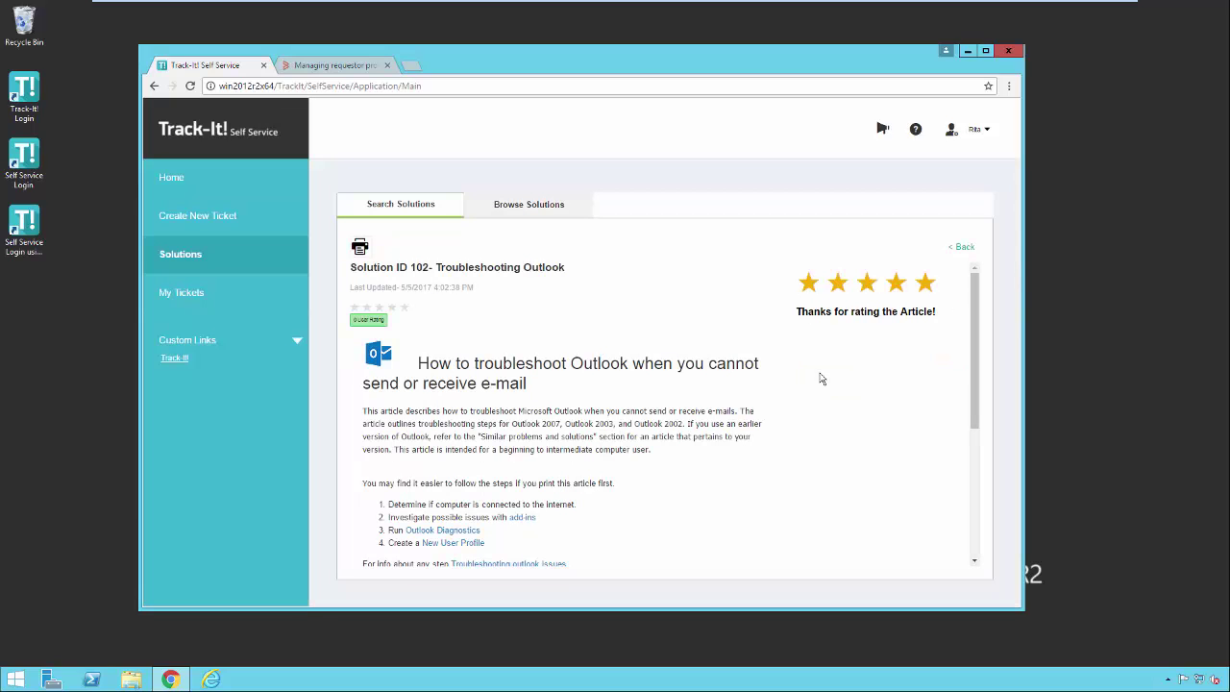
pyautogui.click(962, 247)
pyautogui.click(432, 207)
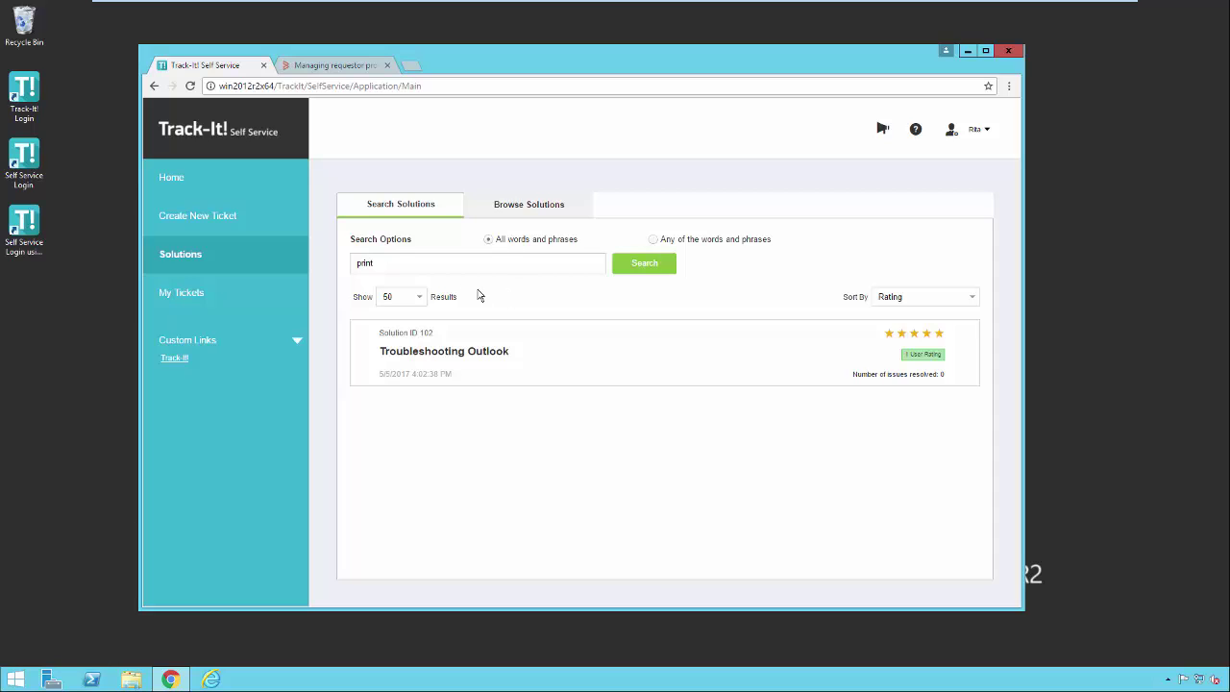
# - Change the query to outlook "password reset" and search matching any of the words
pyautogui.click(401, 263)
pyautogui.write('outlook')
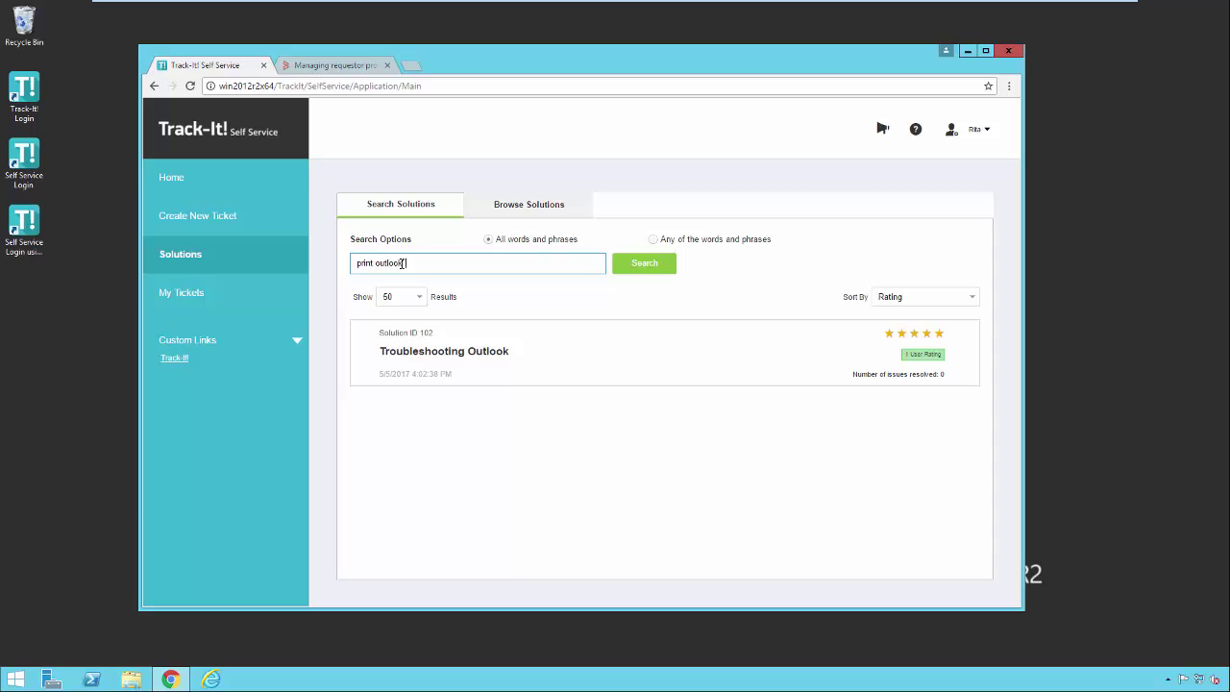
pyautogui.write('"')
pyautogui.press('End')
pyautogui.write('" "password reset"')
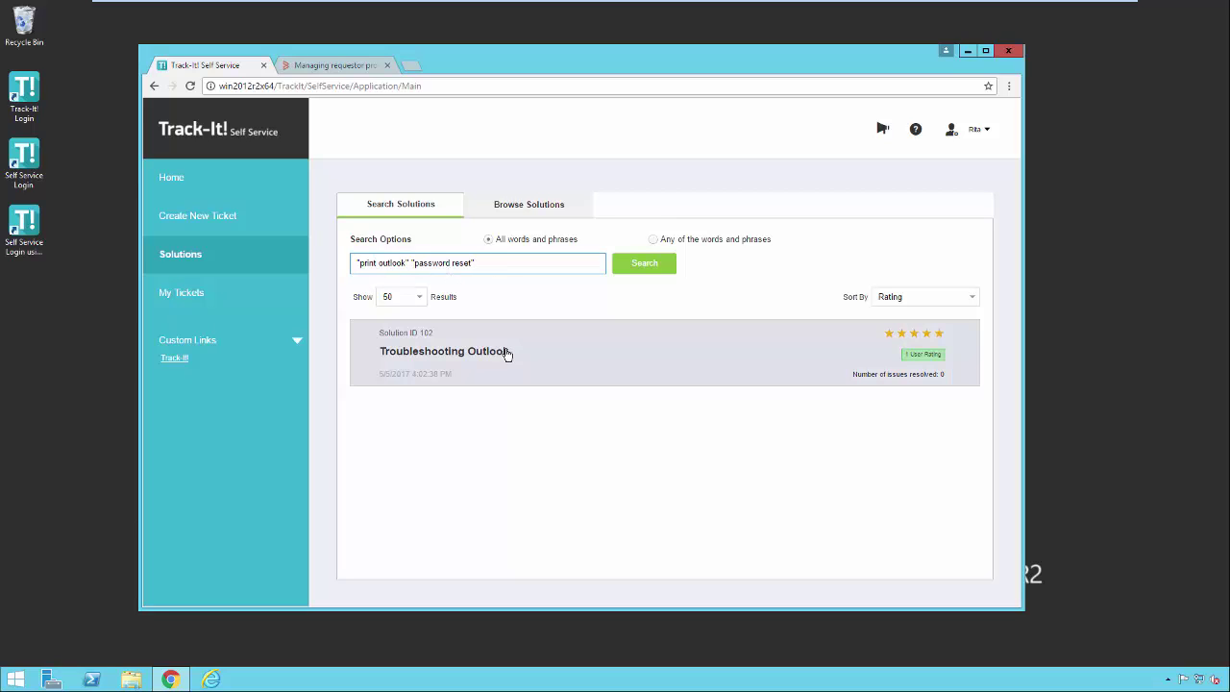
pyautogui.click(654, 240)
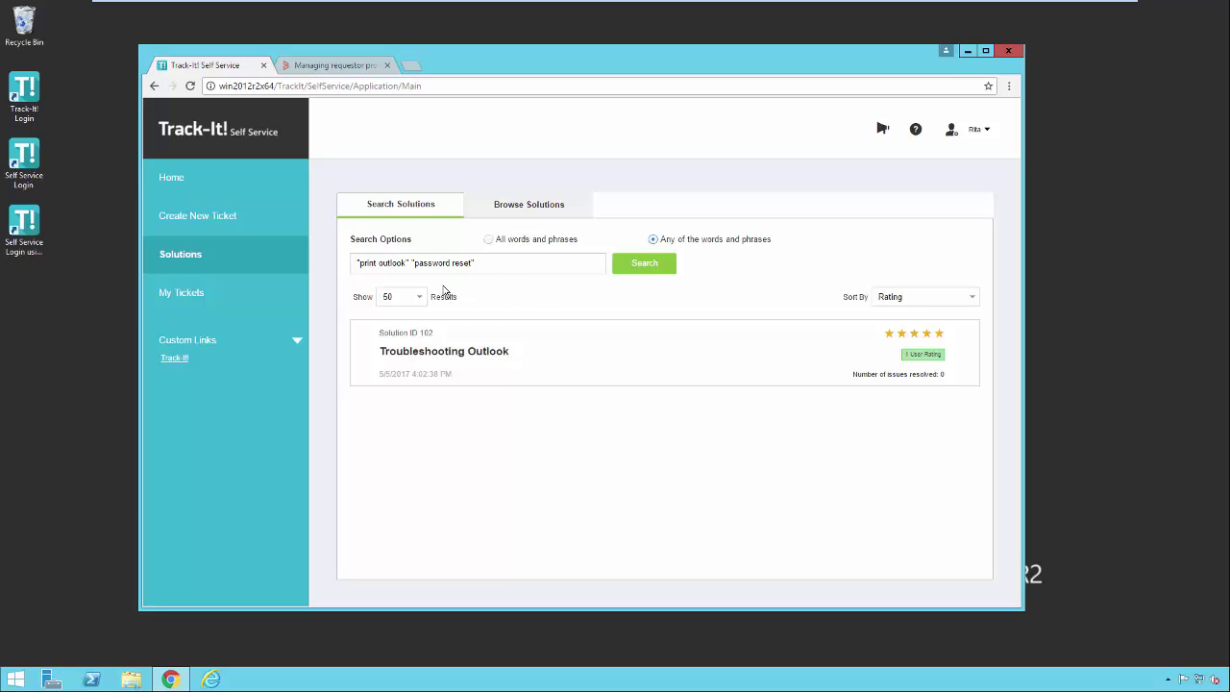
pyautogui.click(653, 273)
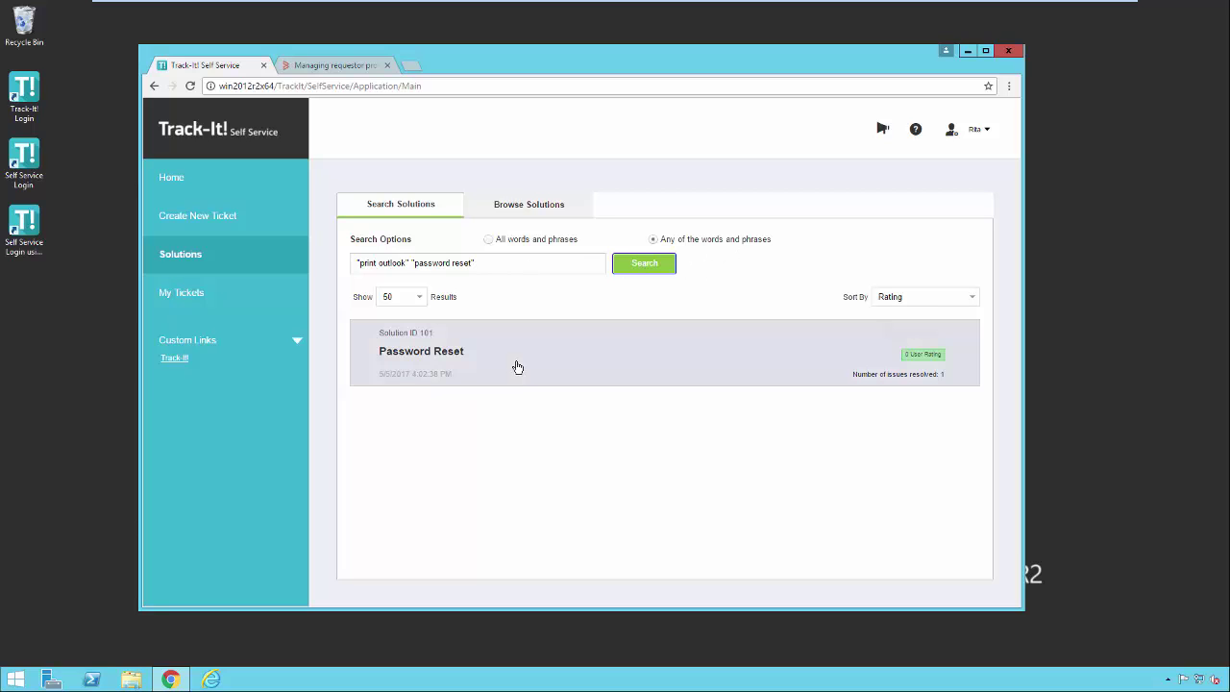
# - Retry with all-words matching, trim the query, then search again with any-word matching
pyautogui.click(489, 239)
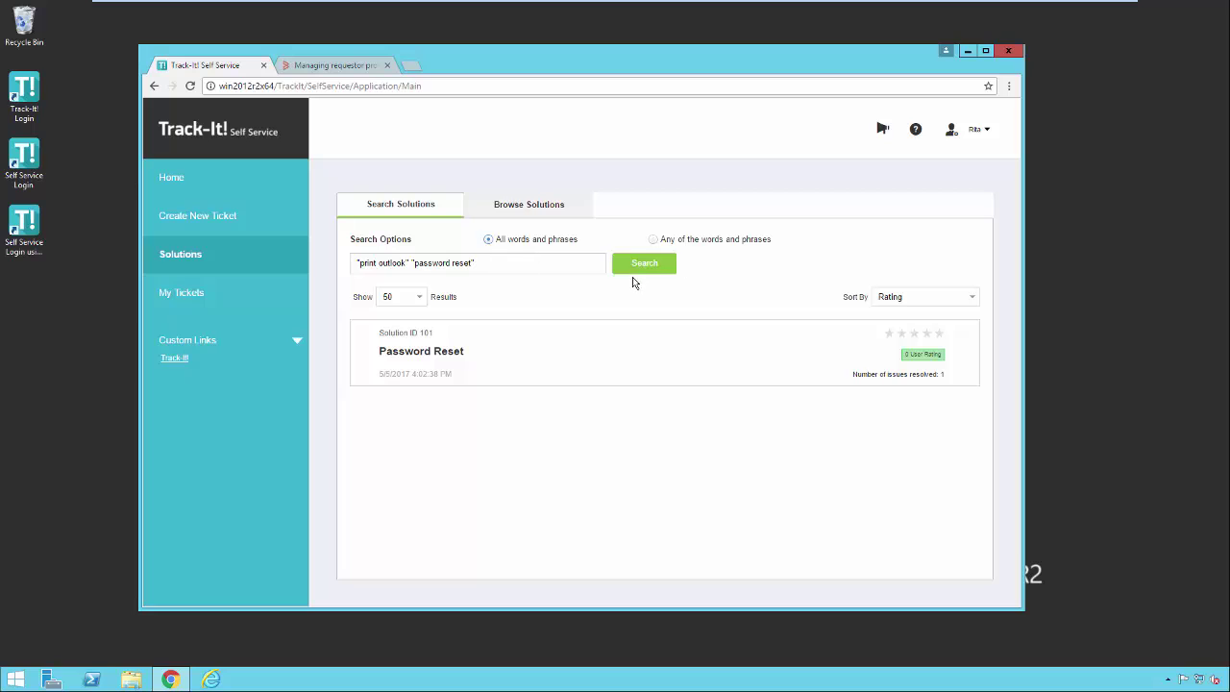
pyautogui.click(642, 267)
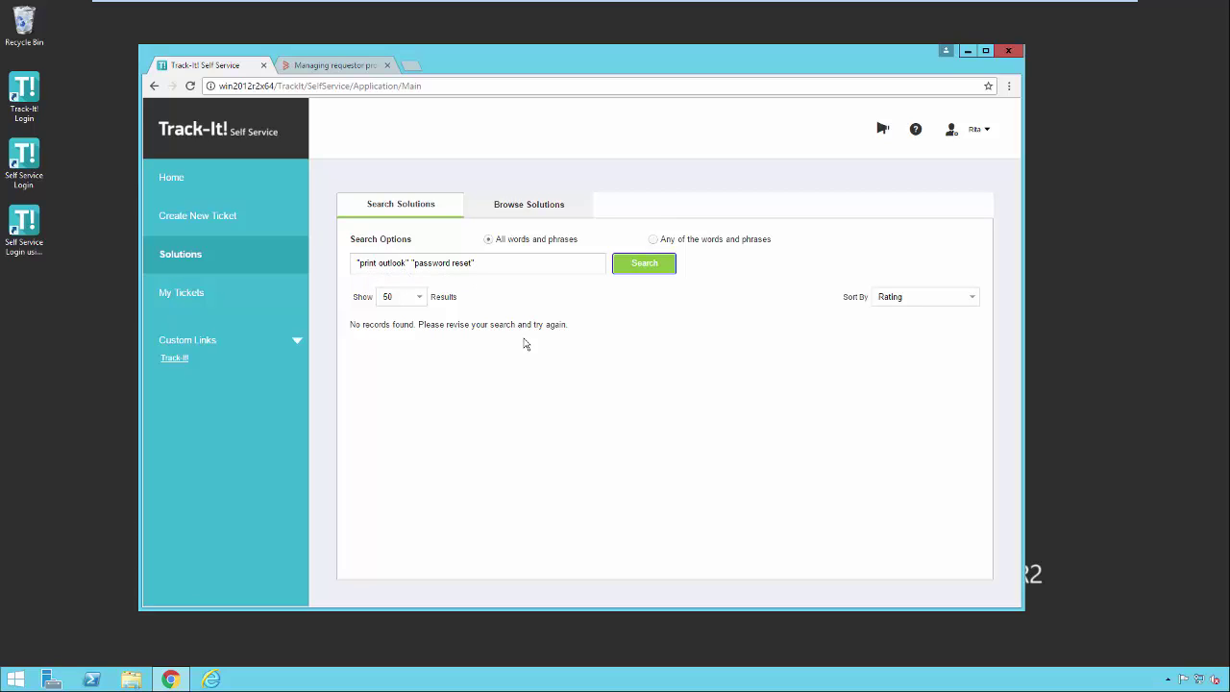
pyautogui.click(406, 262)
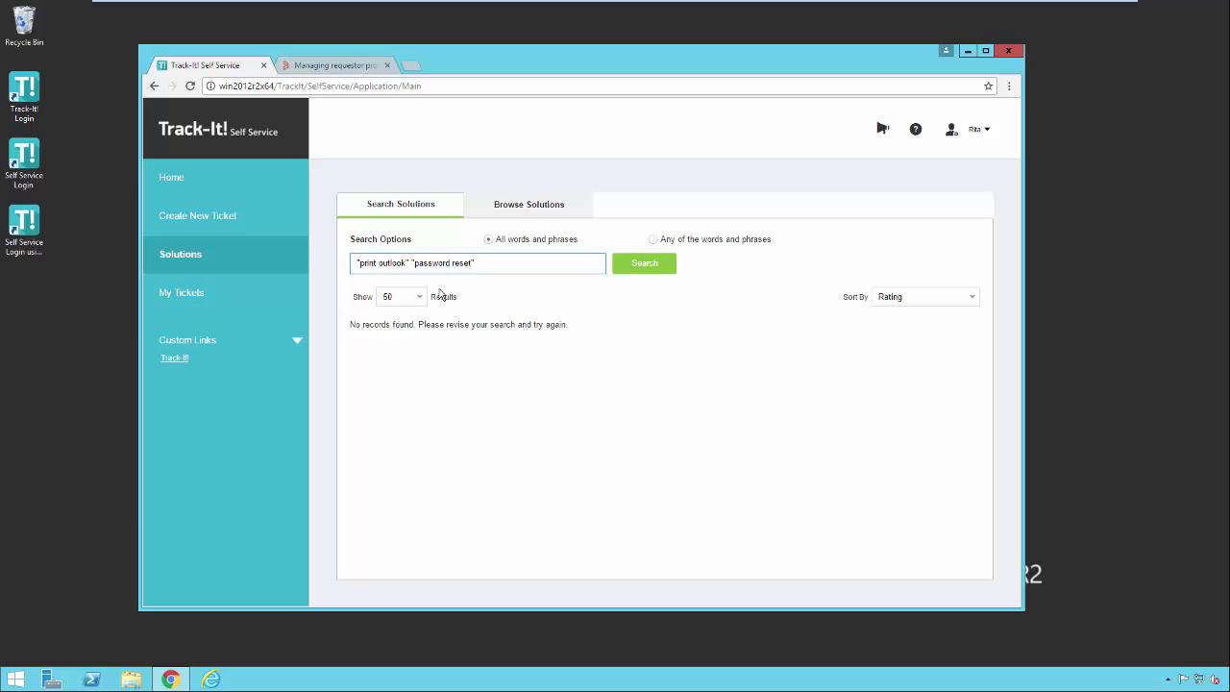
pyautogui.press('Delete')
pyautogui.press('Delete')
pyautogui.press('Delete')
pyautogui.press('Delete')
pyautogui.press('Delete')
pyautogui.press('Delete')
pyautogui.press('Delete')
pyautogui.press('Delete')
pyautogui.press('Delete')
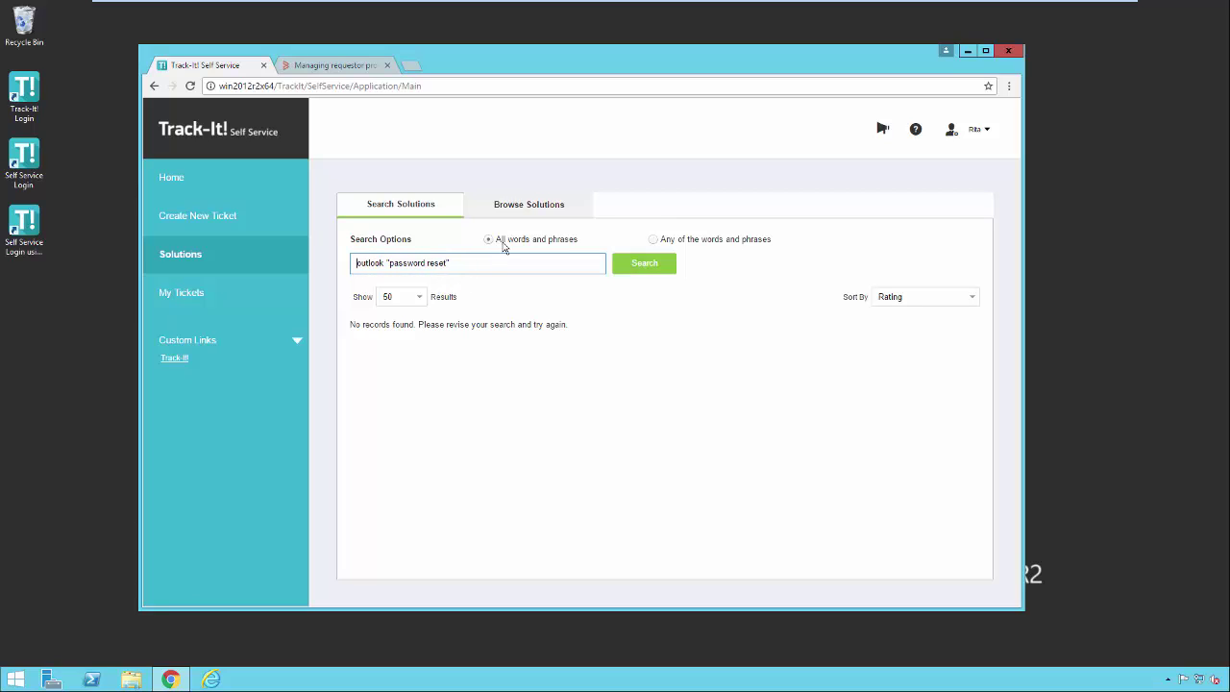
pyautogui.click(653, 273)
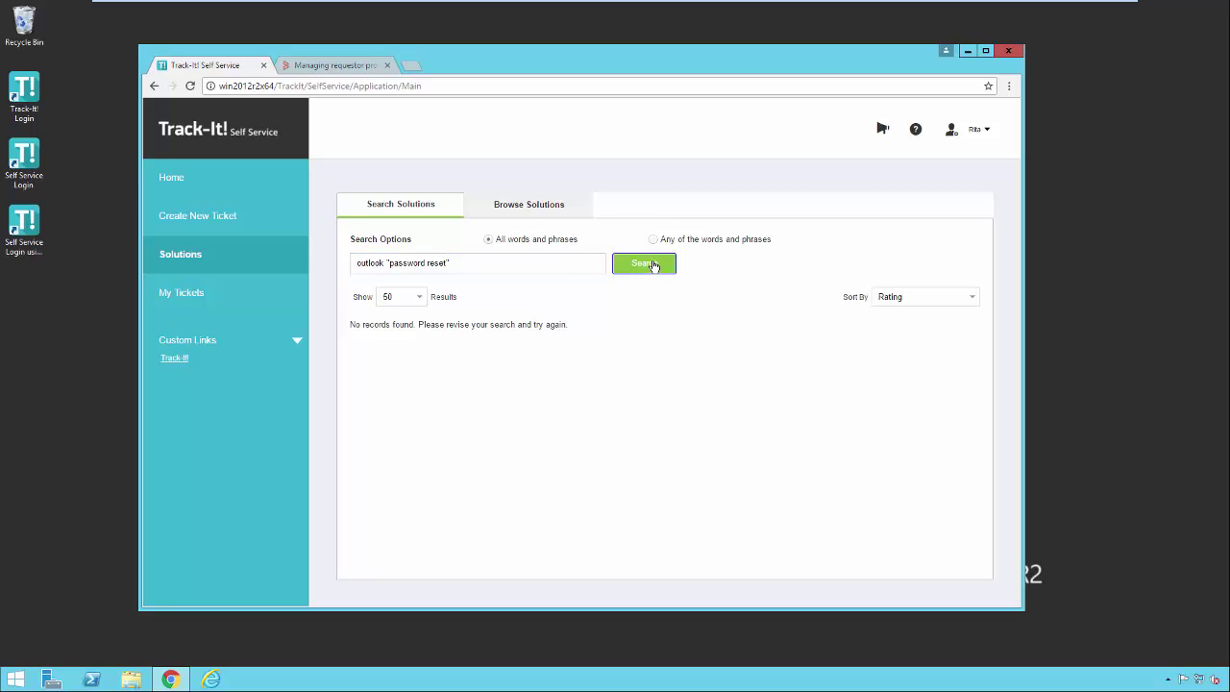
pyautogui.click(653, 240)
pyautogui.click(652, 265)
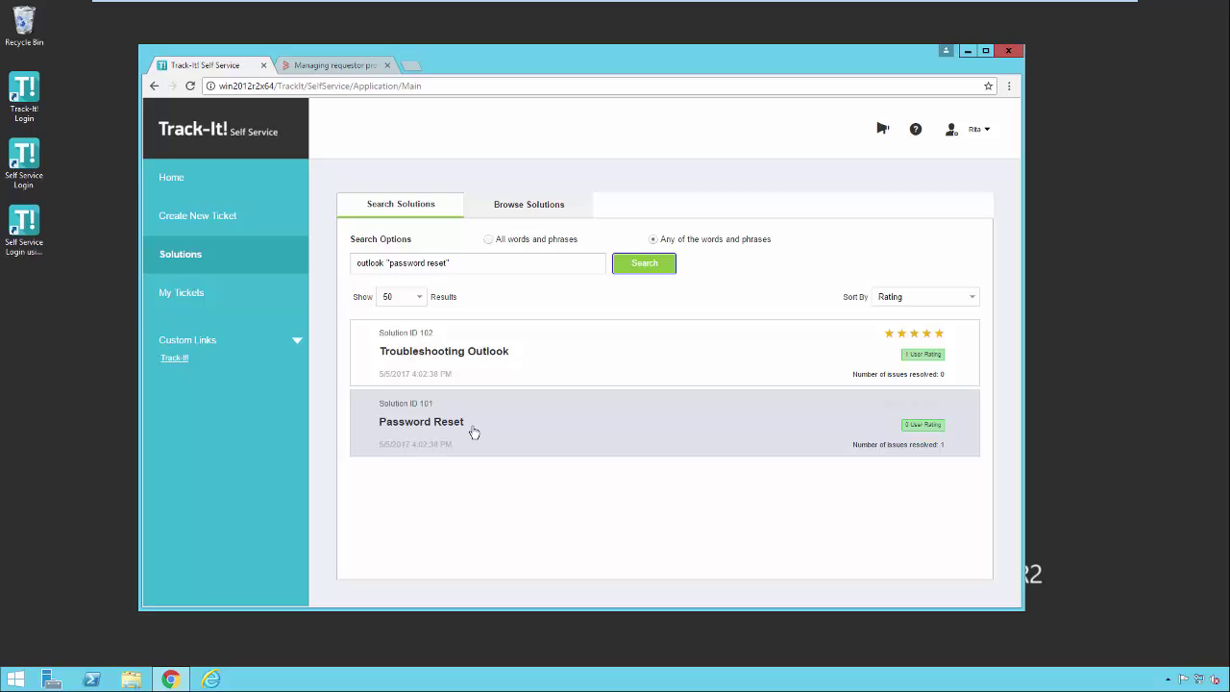
# - Browse Active Directory solutions, check the sort options, then open My Tickets from Home
pyautogui.click(526, 205)
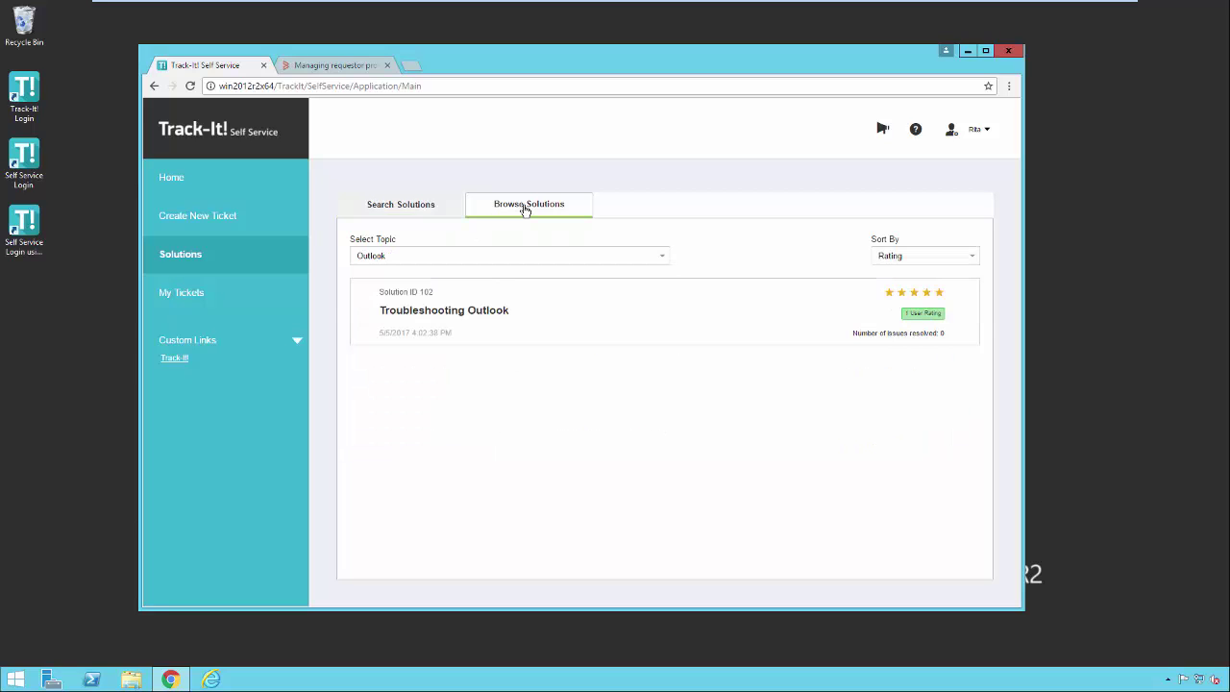
pyautogui.click(662, 260)
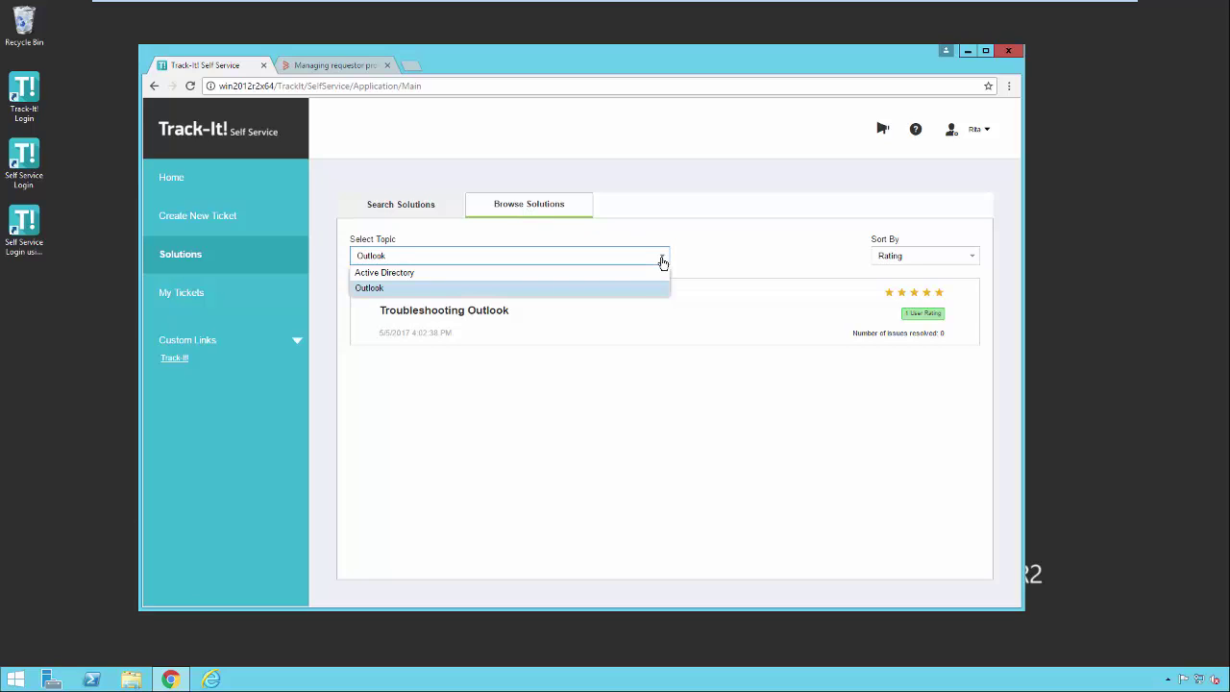
pyautogui.click(593, 274)
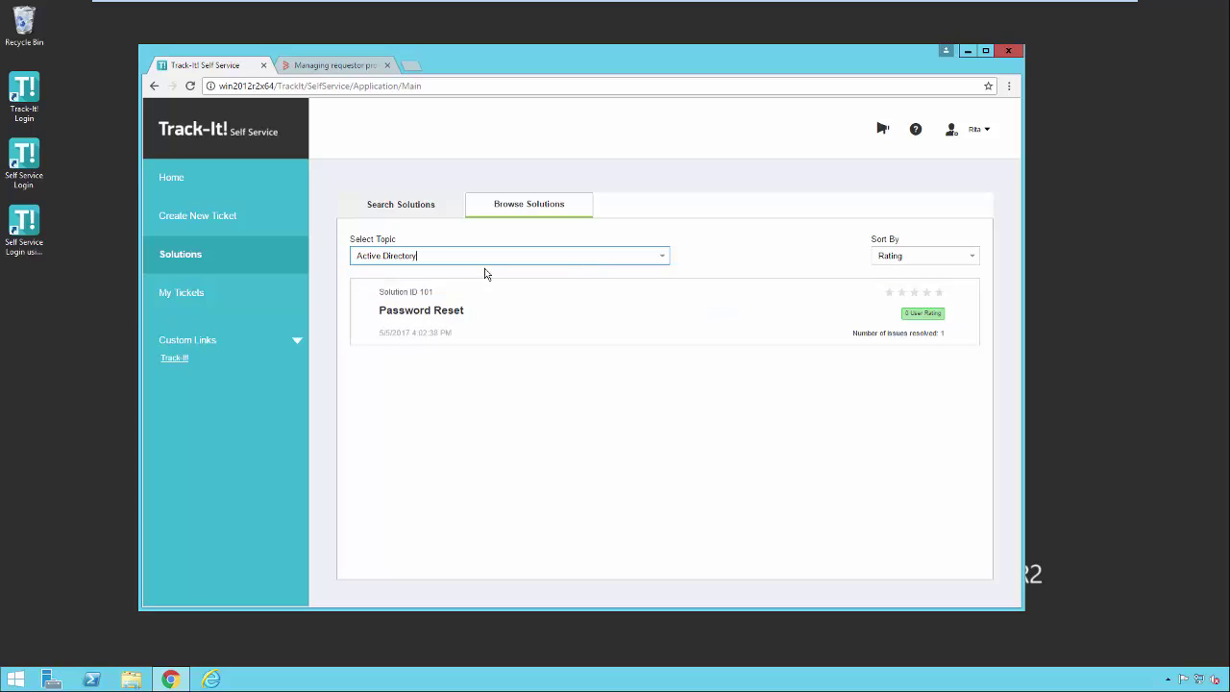
pyautogui.click(972, 257)
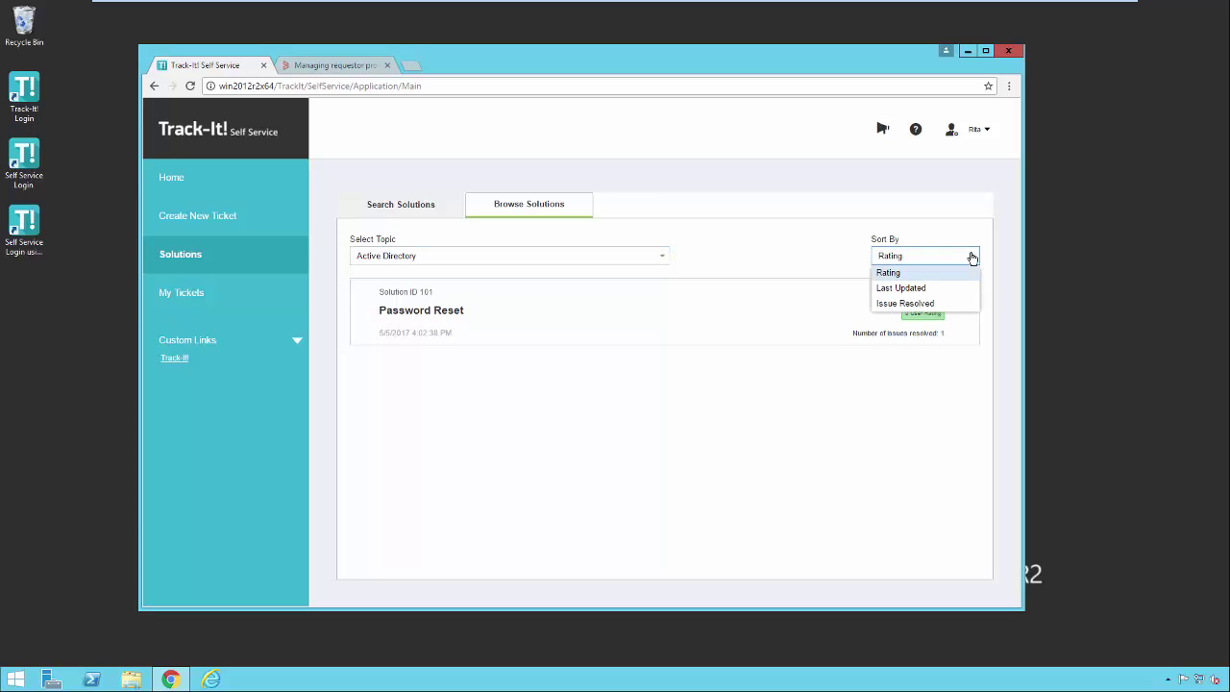
pyautogui.click(971, 256)
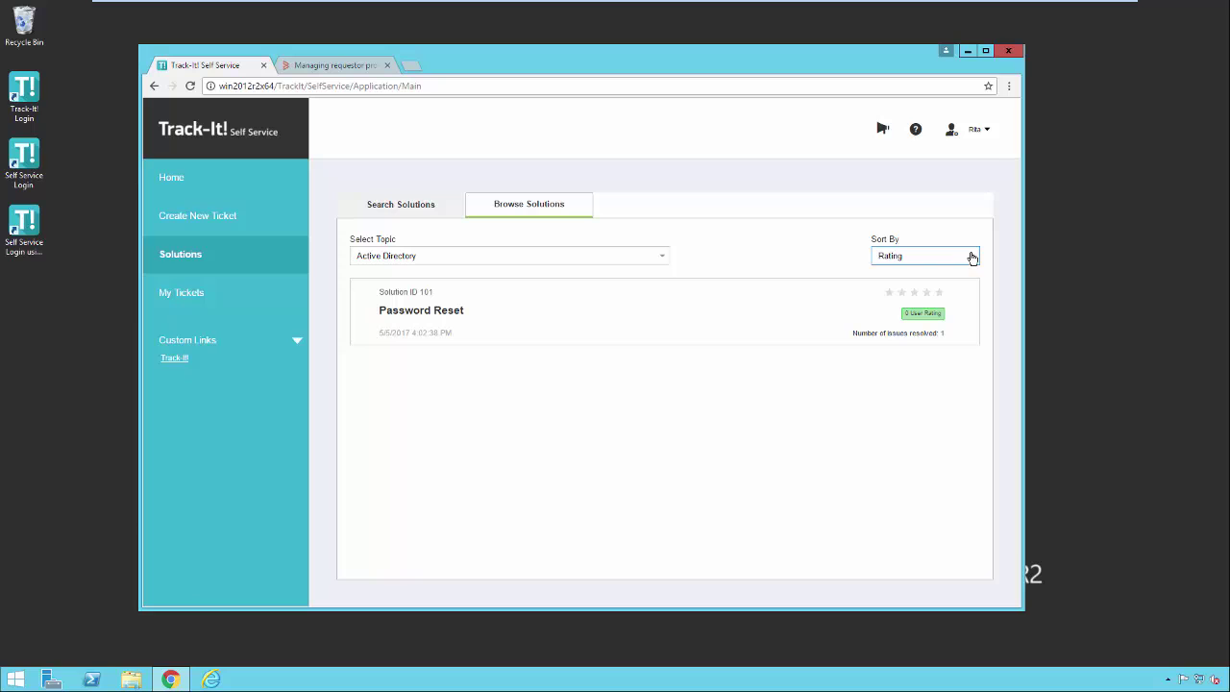
pyautogui.click(216, 186)
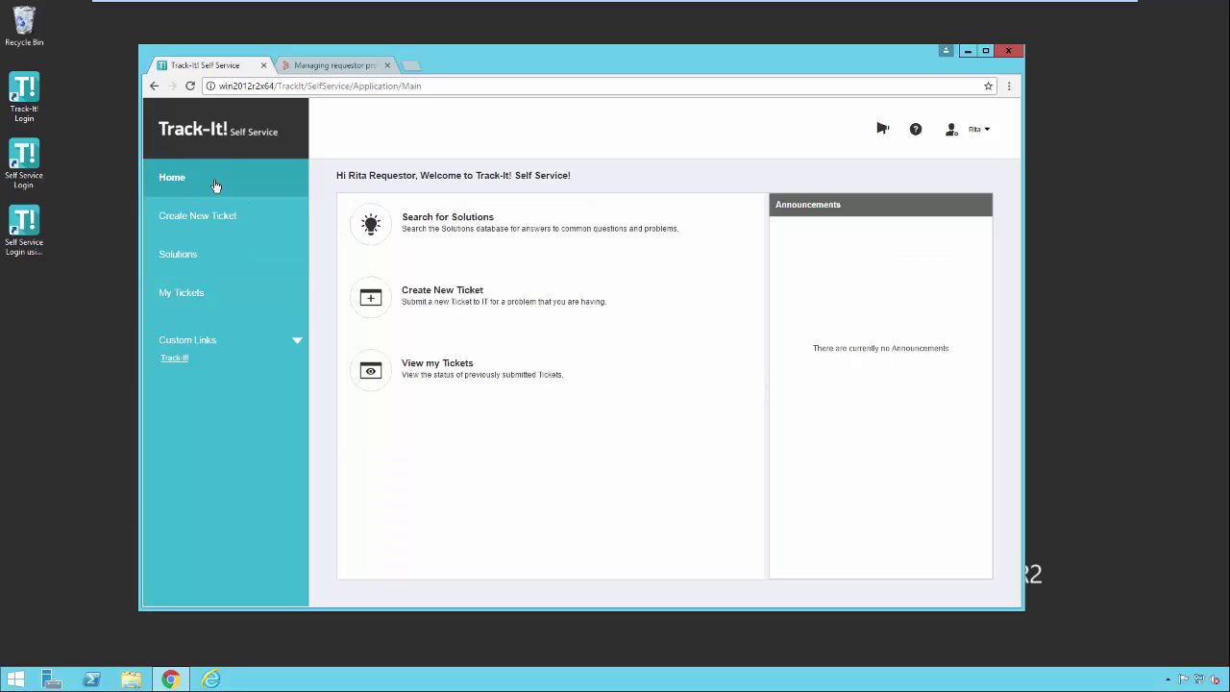
pyautogui.click(437, 365)
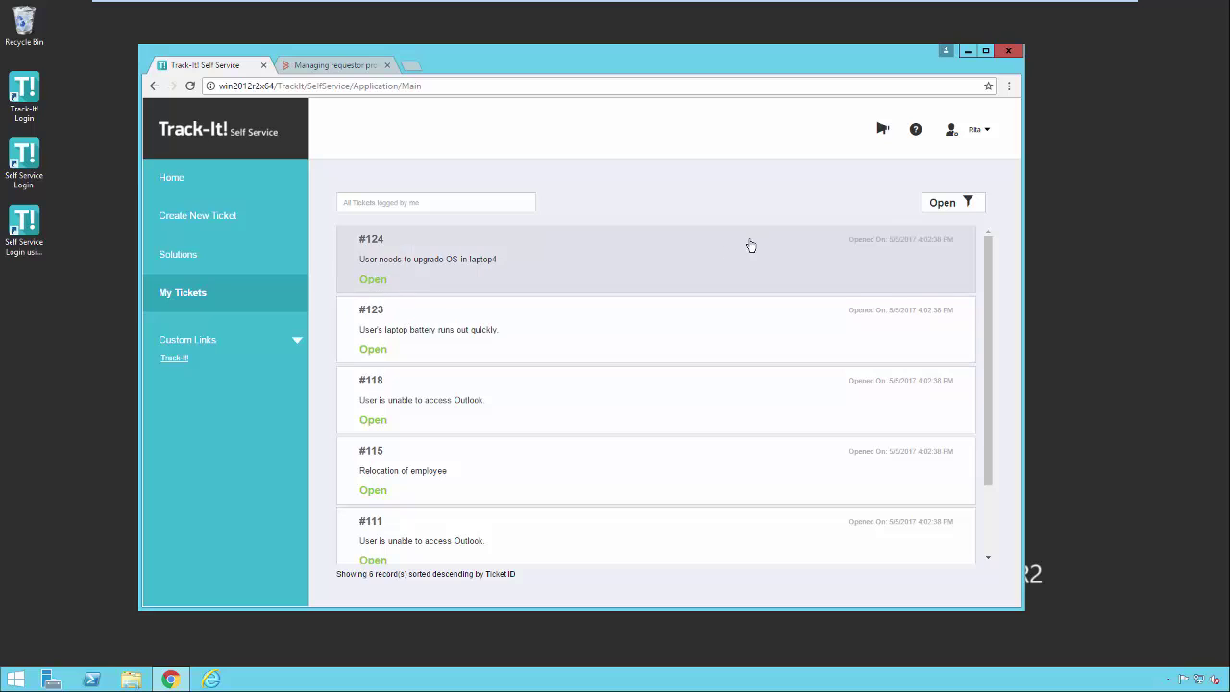
# - Cycle the ticket status filter through All, Closed and Open, ending on All
pyautogui.click(968, 210)
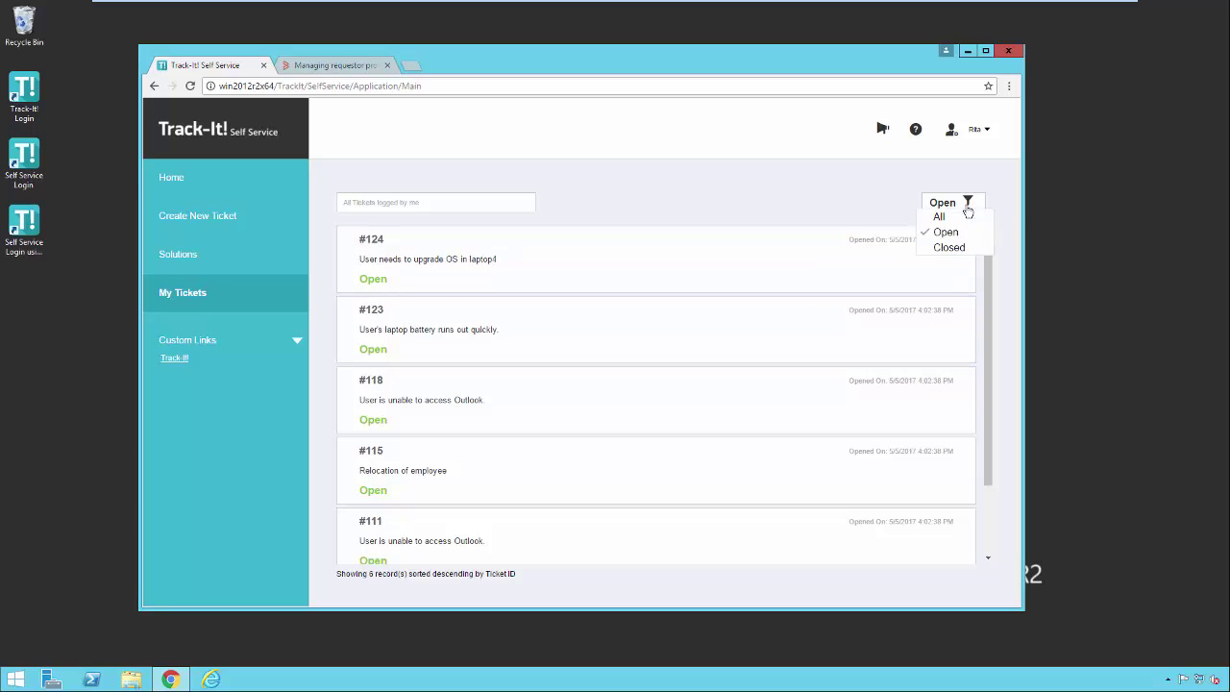
pyautogui.click(964, 217)
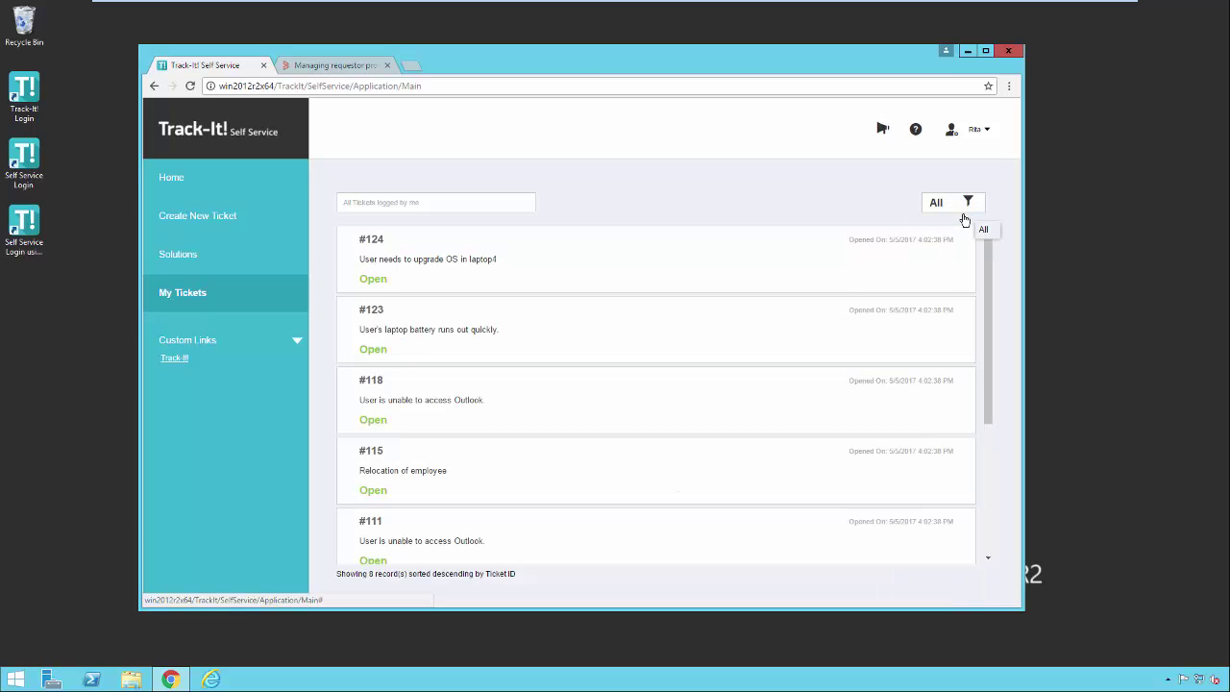
pyautogui.click(965, 209)
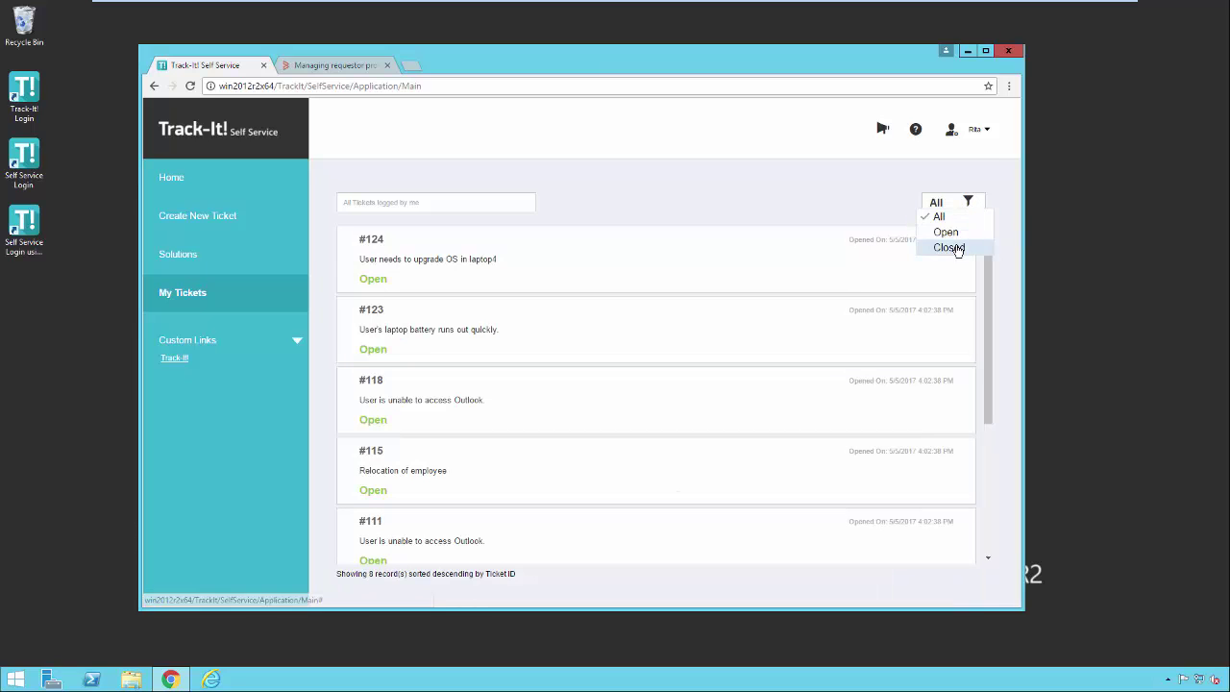
pyautogui.click(950, 247)
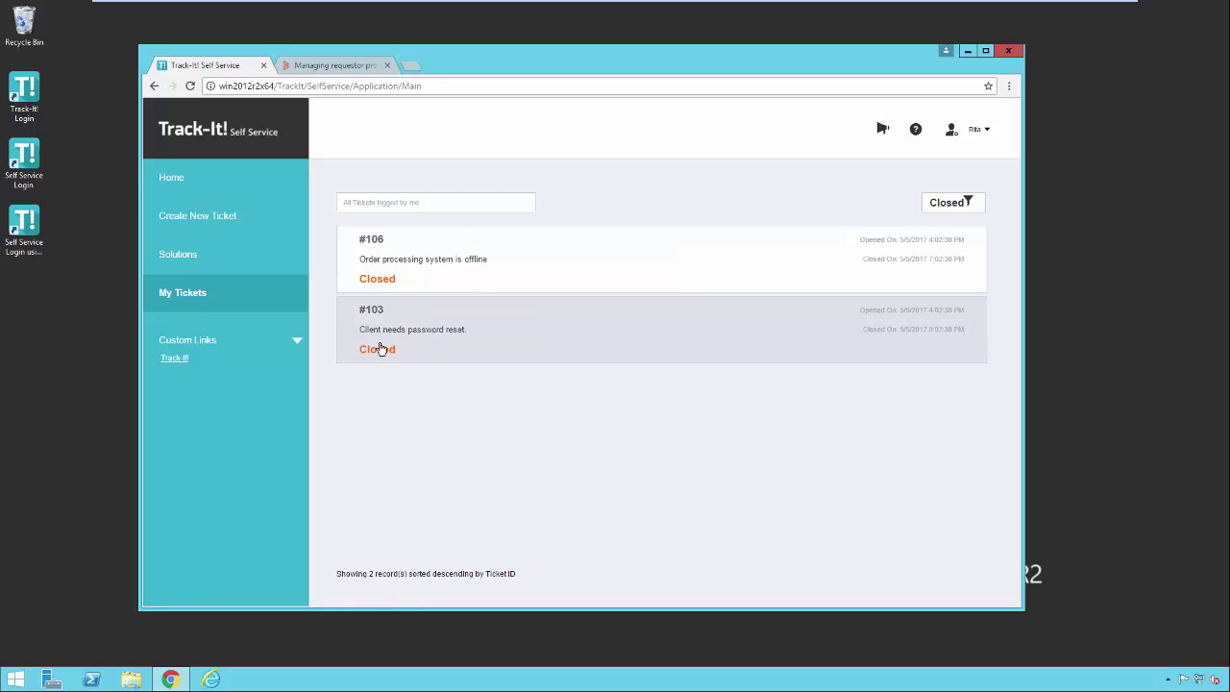
pyautogui.click(970, 207)
pyautogui.click(952, 232)
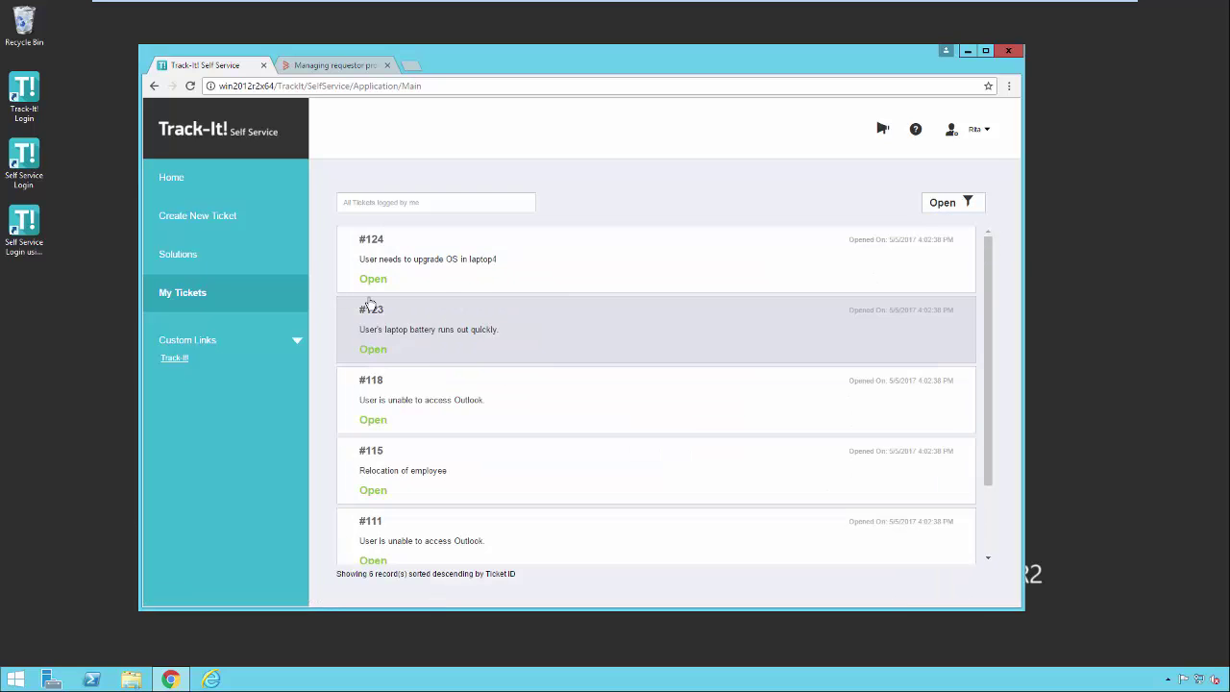
pyautogui.click(970, 206)
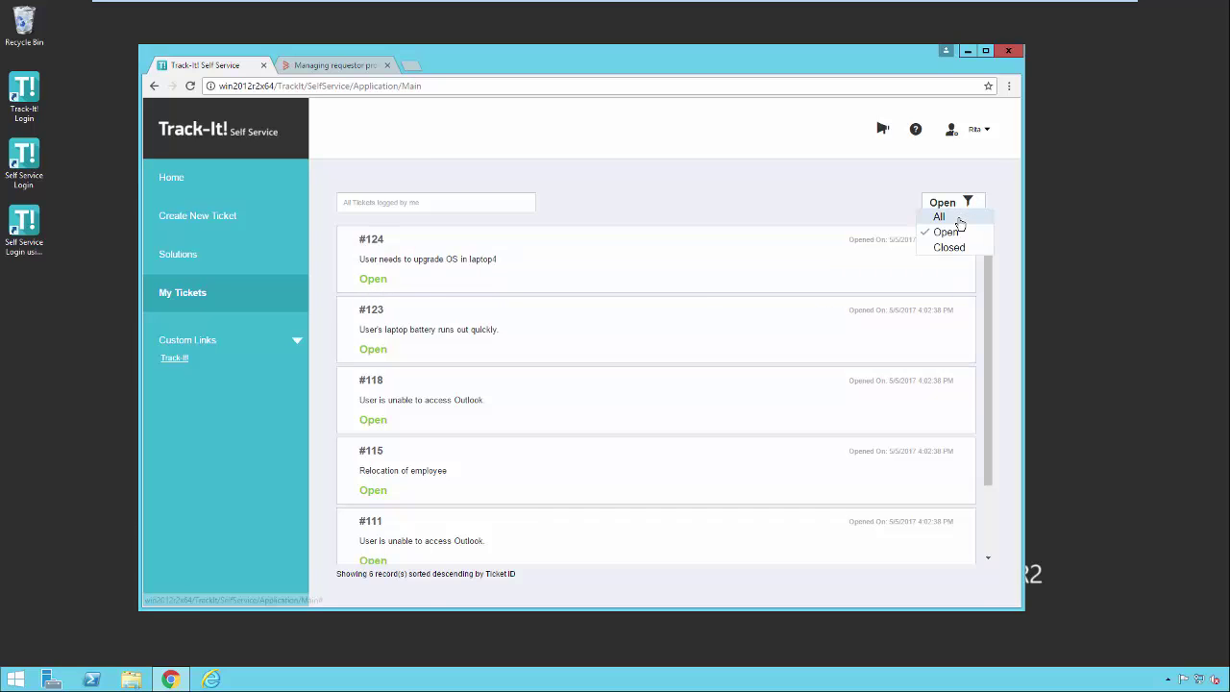
pyautogui.click(951, 219)
pyautogui.scroll(-3, 411, 470)
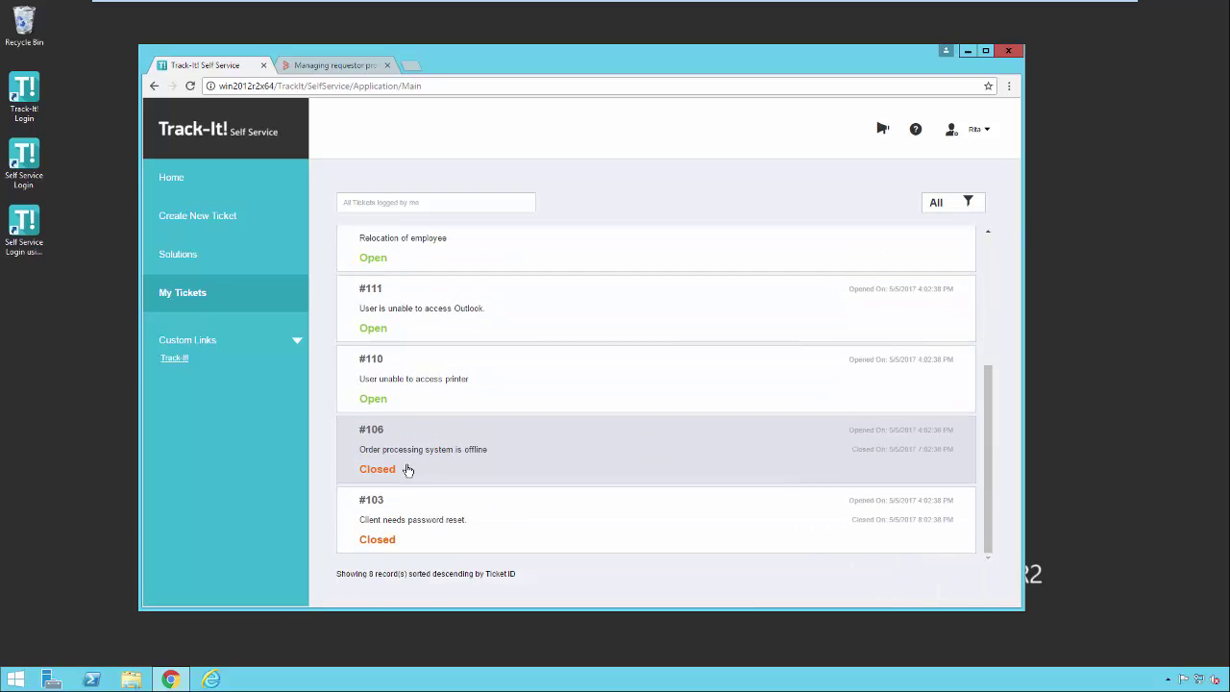
pyautogui.scroll(3, 429, 481)
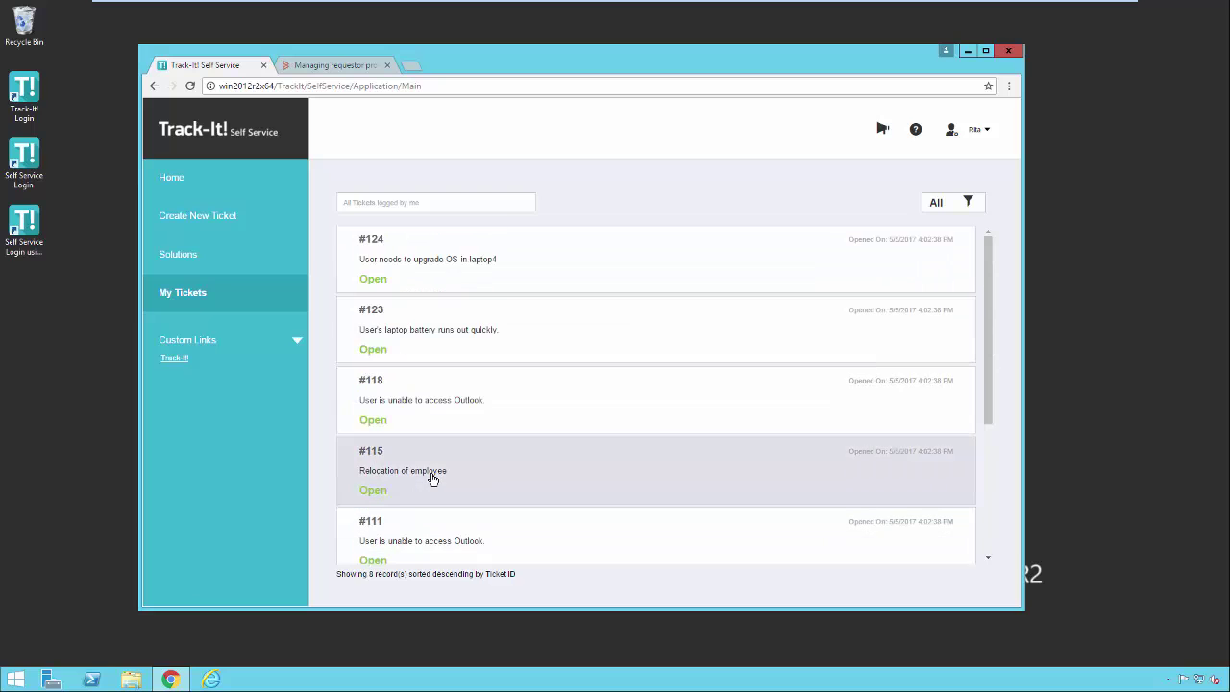
# - Open ticket #124 and expand its additional details
pyautogui.click(535, 269)
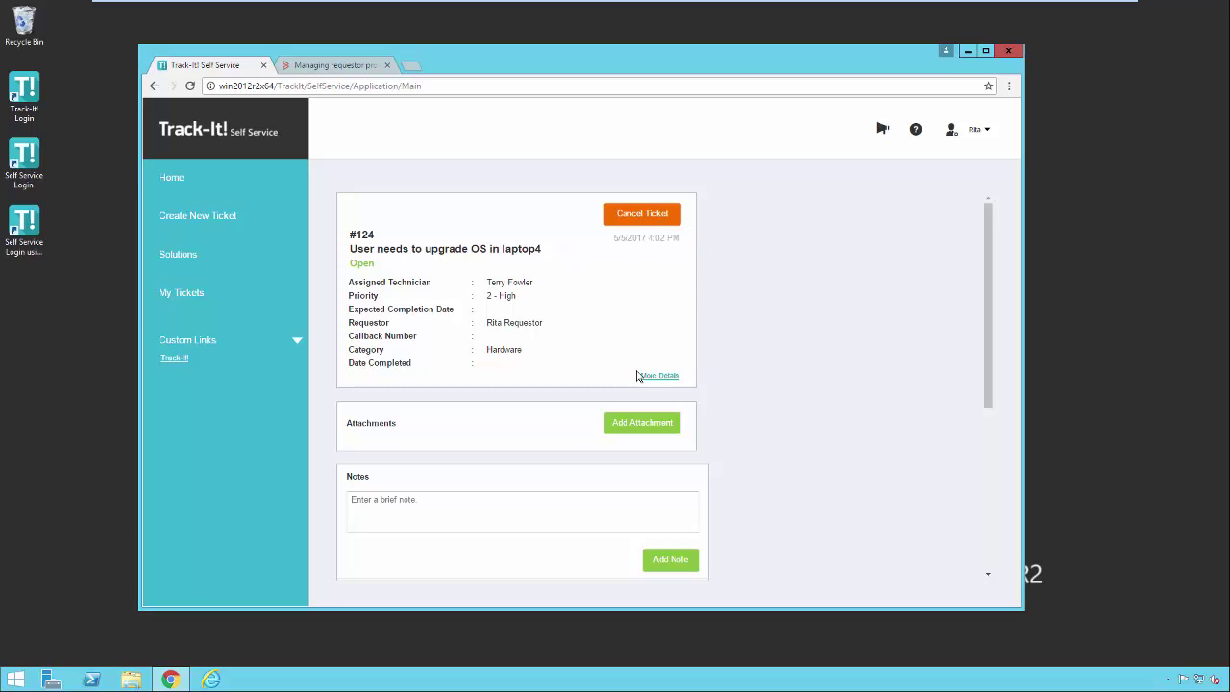
pyautogui.click(652, 378)
pyautogui.scroll(-3, 516, 420)
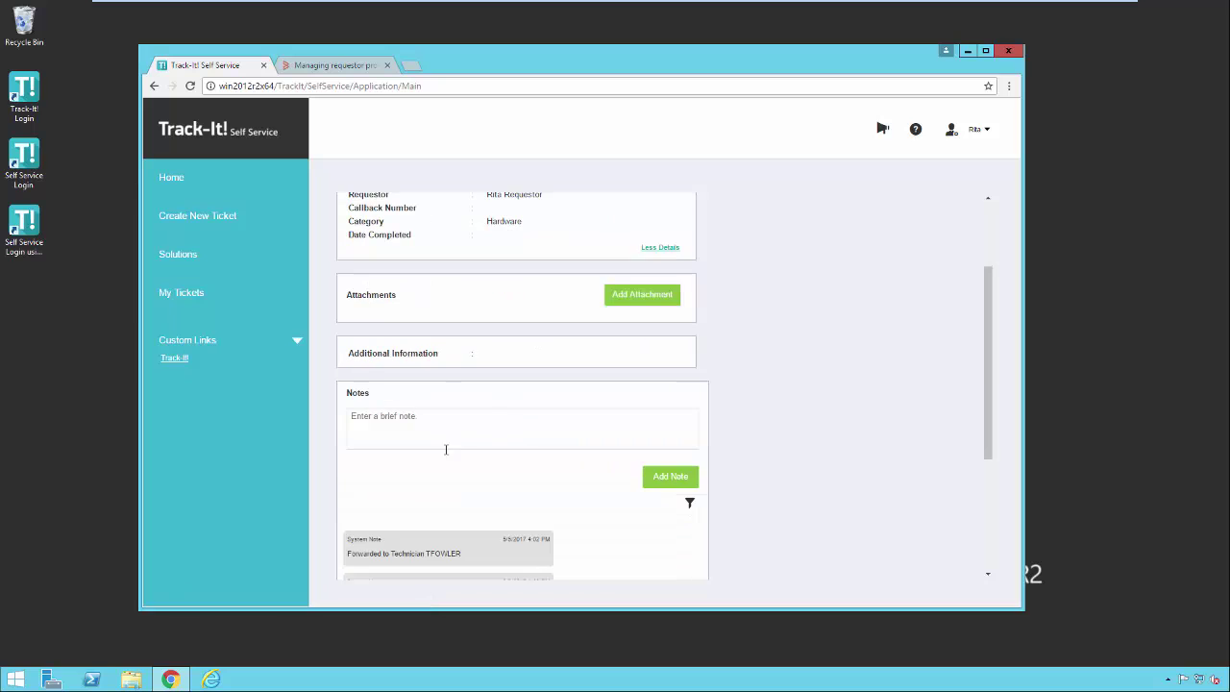
pyautogui.scroll(-1, 413, 496)
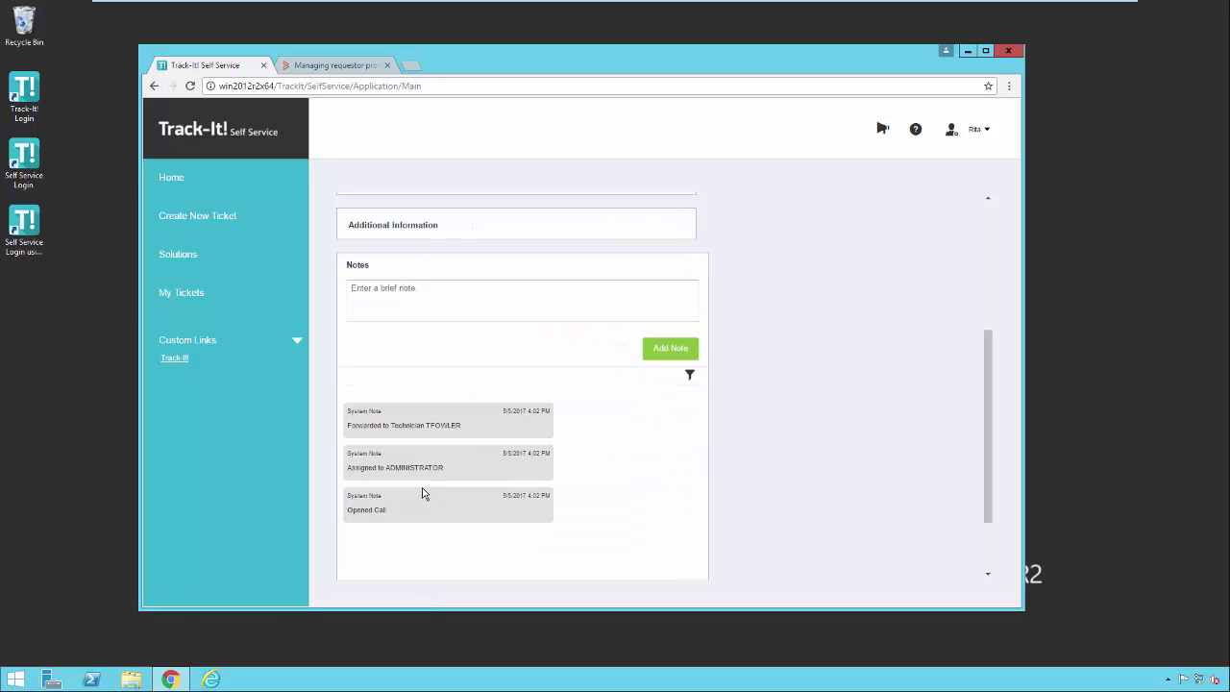
# - Maximize the browser and add the note 'additional notes' to ticket #124
pyautogui.click(985, 50)
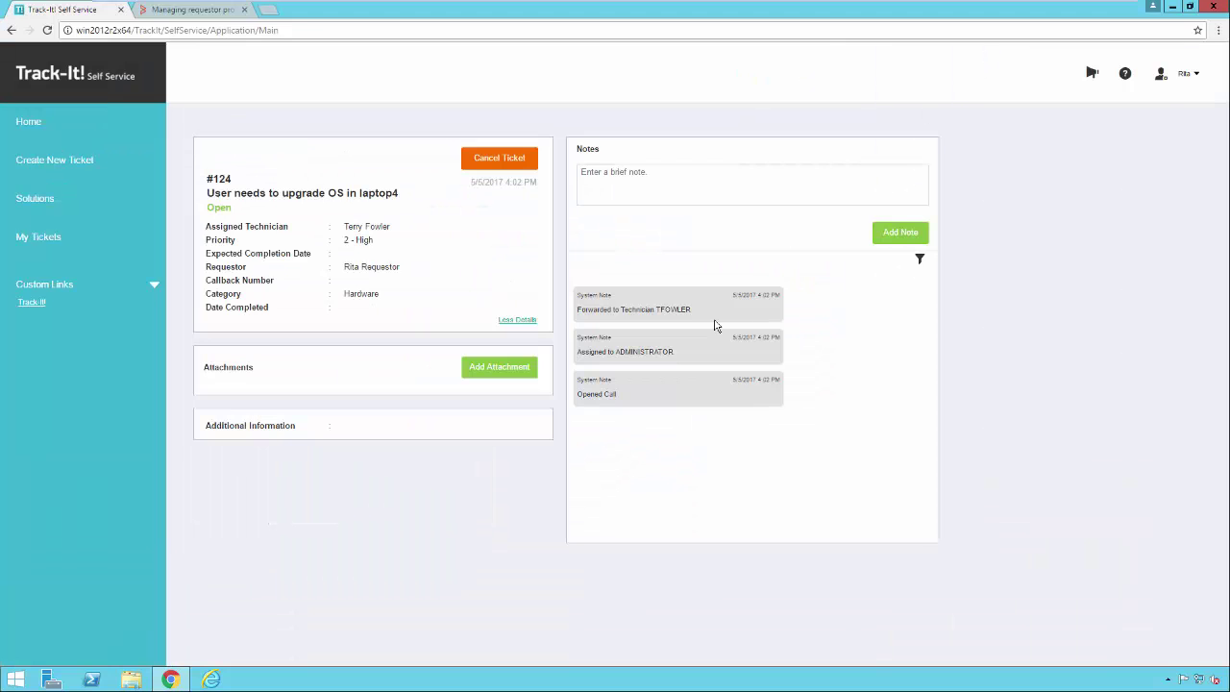
pyautogui.click(649, 173)
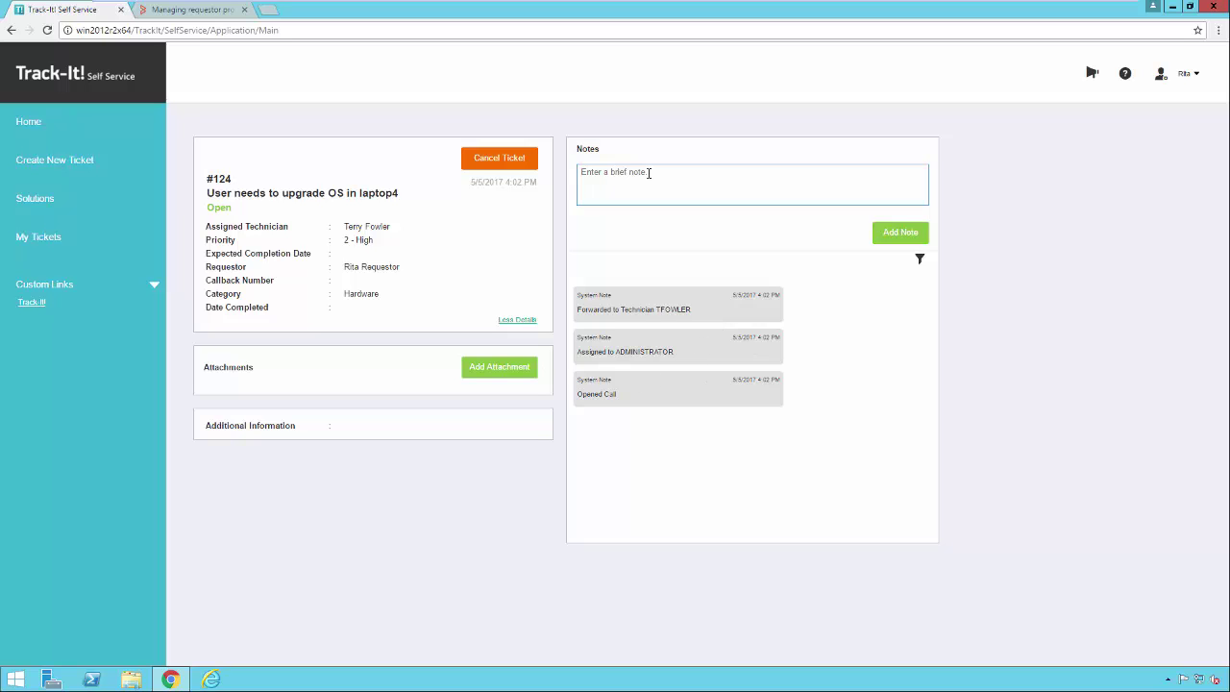
pyautogui.write('additional notes')
pyautogui.click(887, 232)
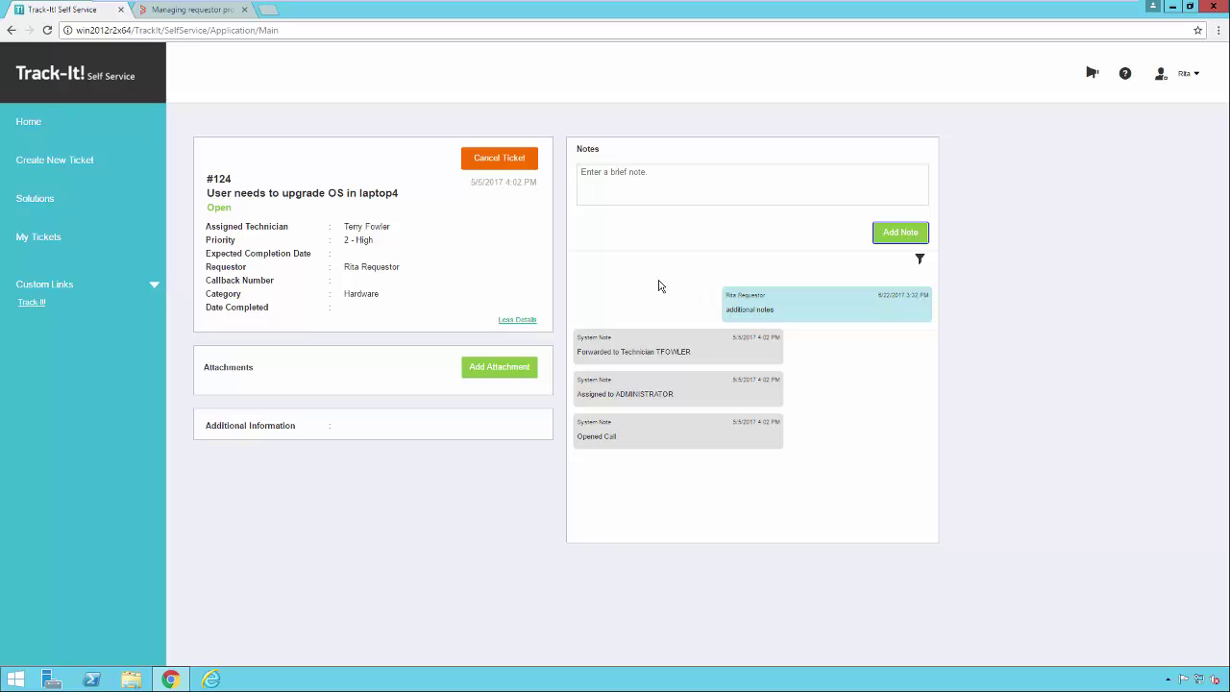
# - Hide System notes on ticket #124 and dismiss the Add Attachment prompt without attaching anything
pyautogui.click(920, 261)
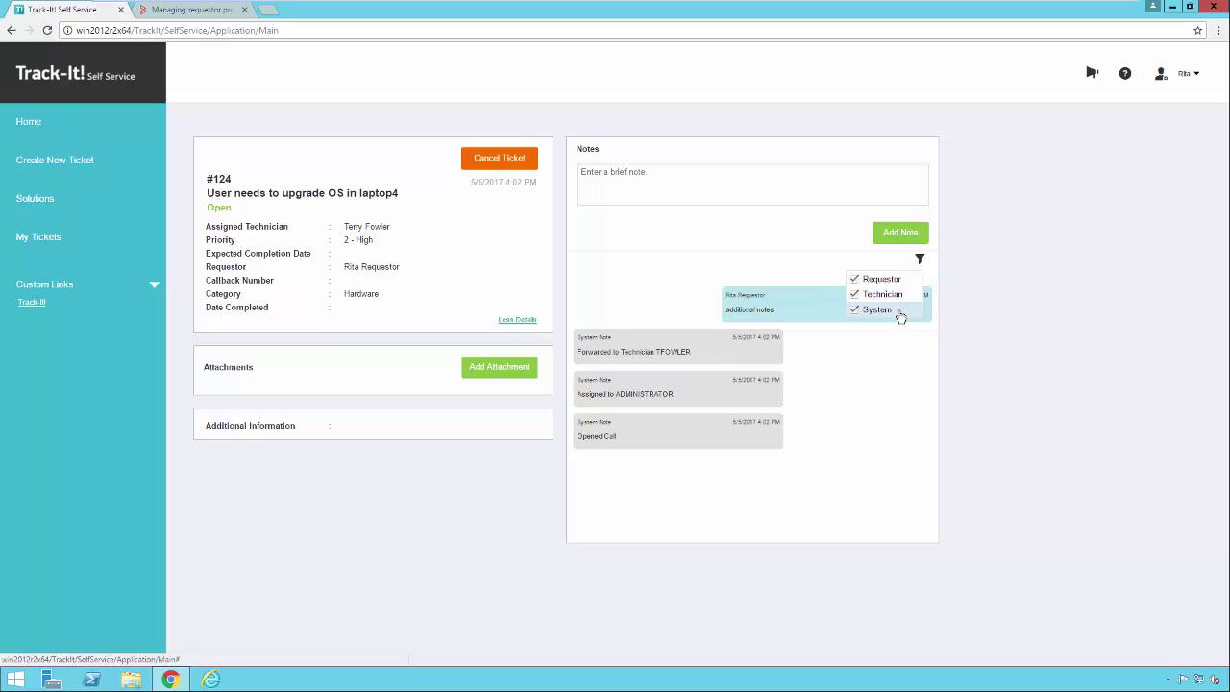
pyautogui.click(854, 312)
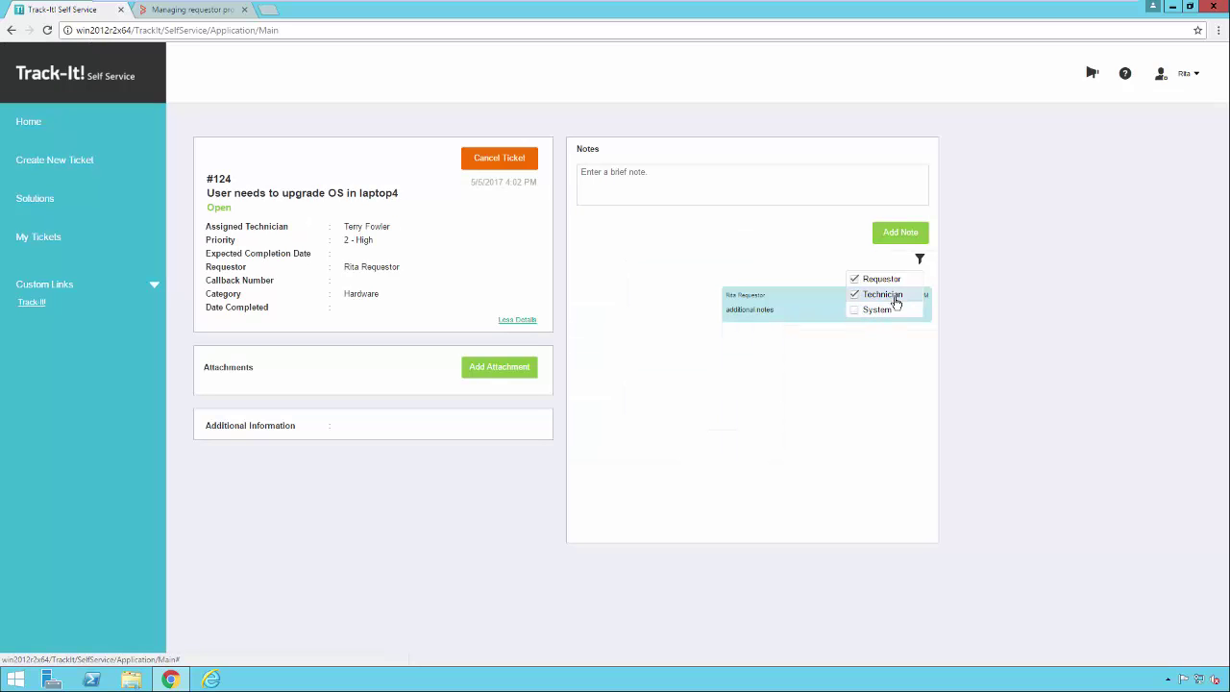
pyautogui.click(920, 262)
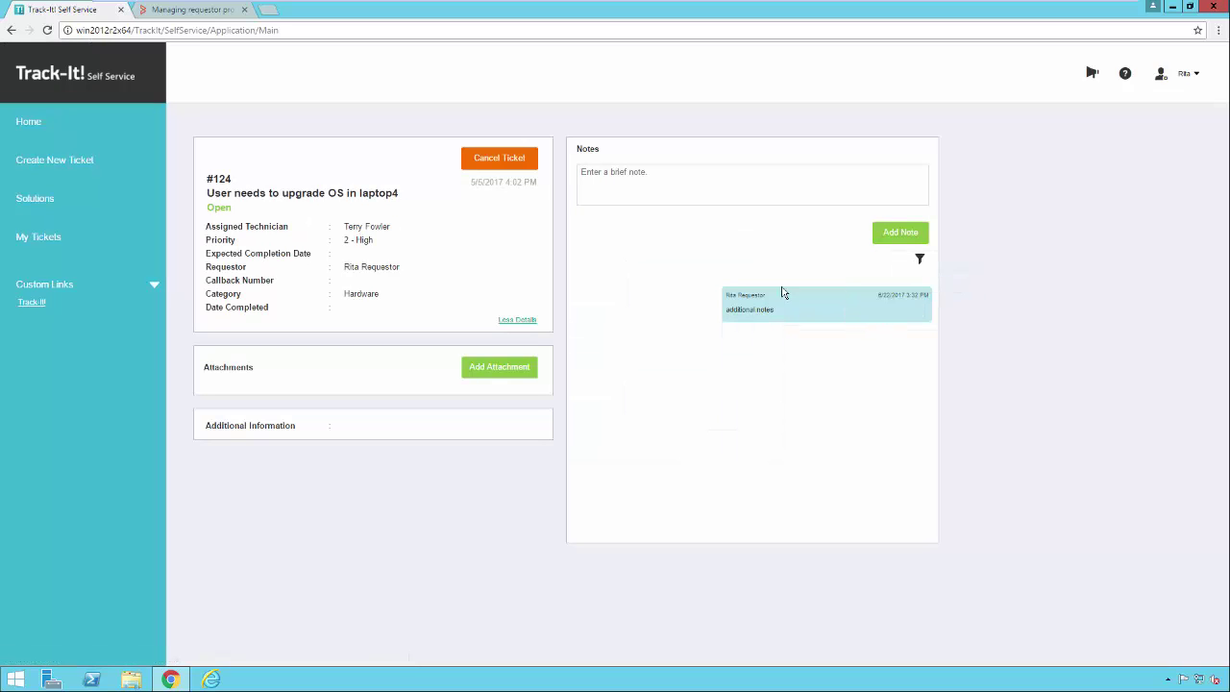
pyautogui.click(495, 372)
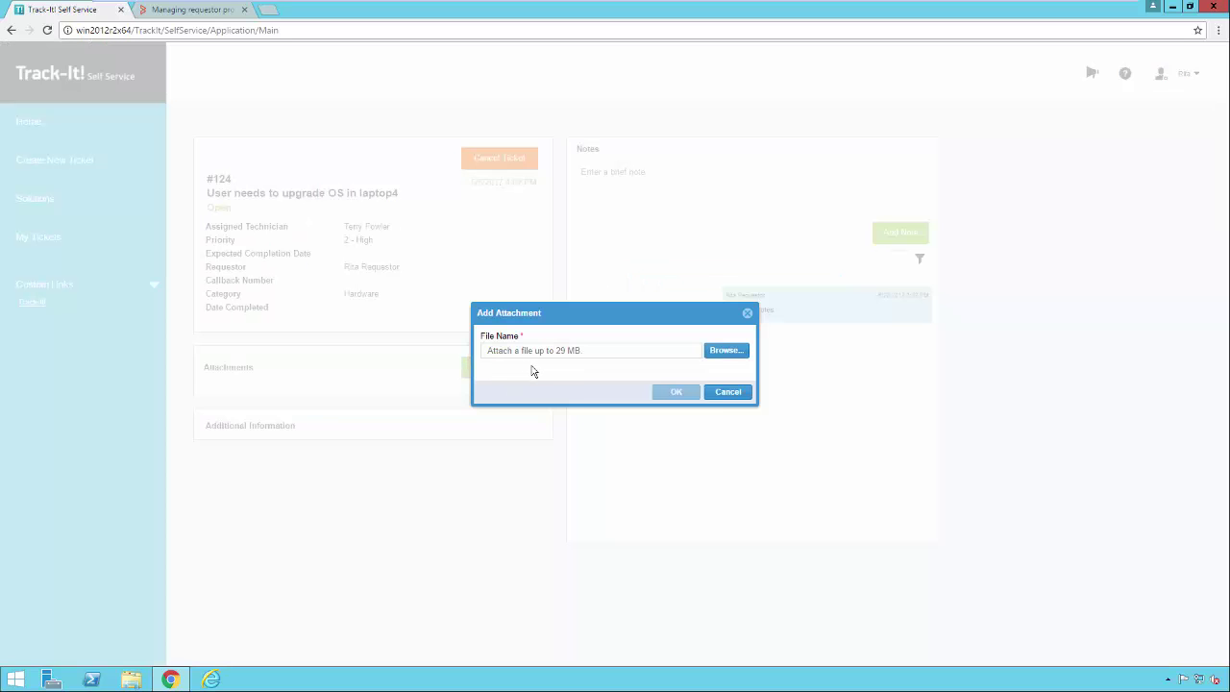
pyautogui.click(728, 392)
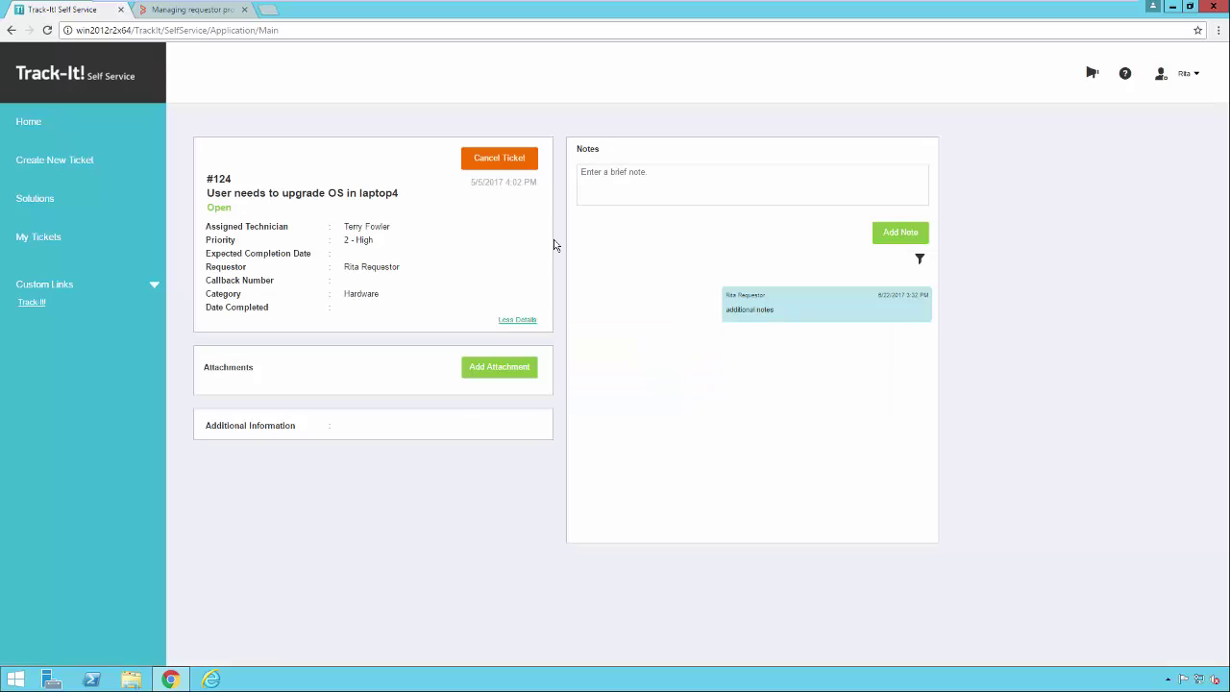
# - Cancel ticket #124 with the resolution 'I dont need help anymore.'
pyautogui.click(495, 160)
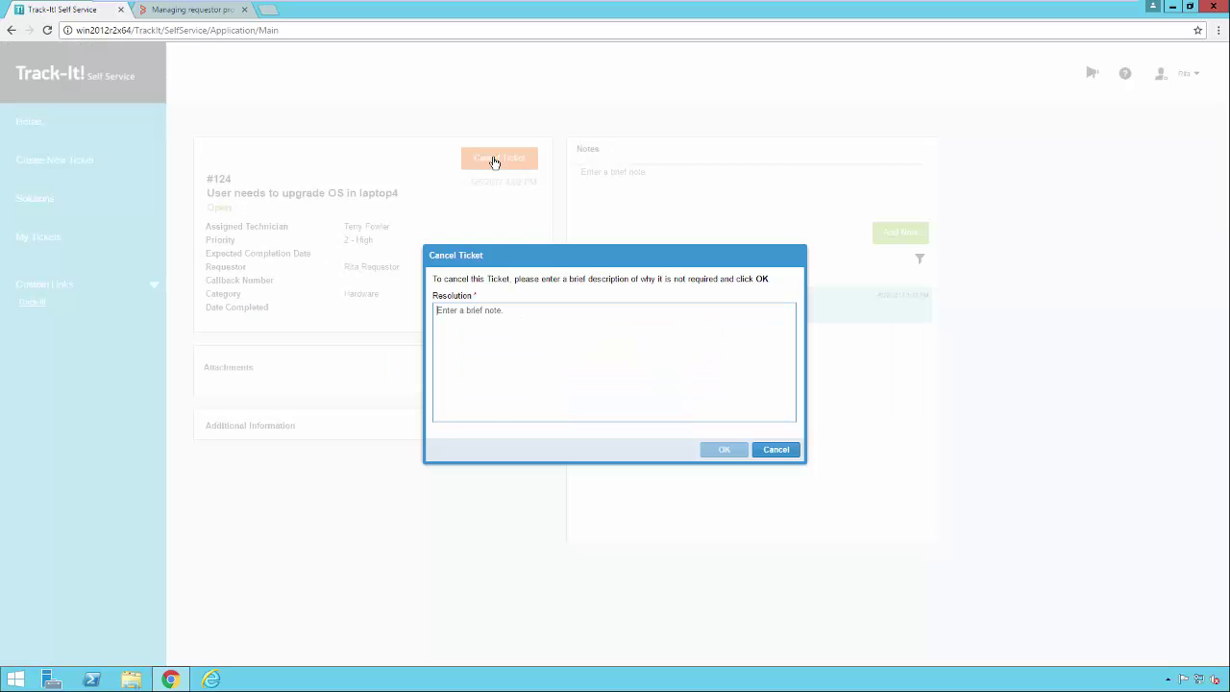
pyautogui.click(503, 318)
pyautogui.write('I dont need help anymore.')
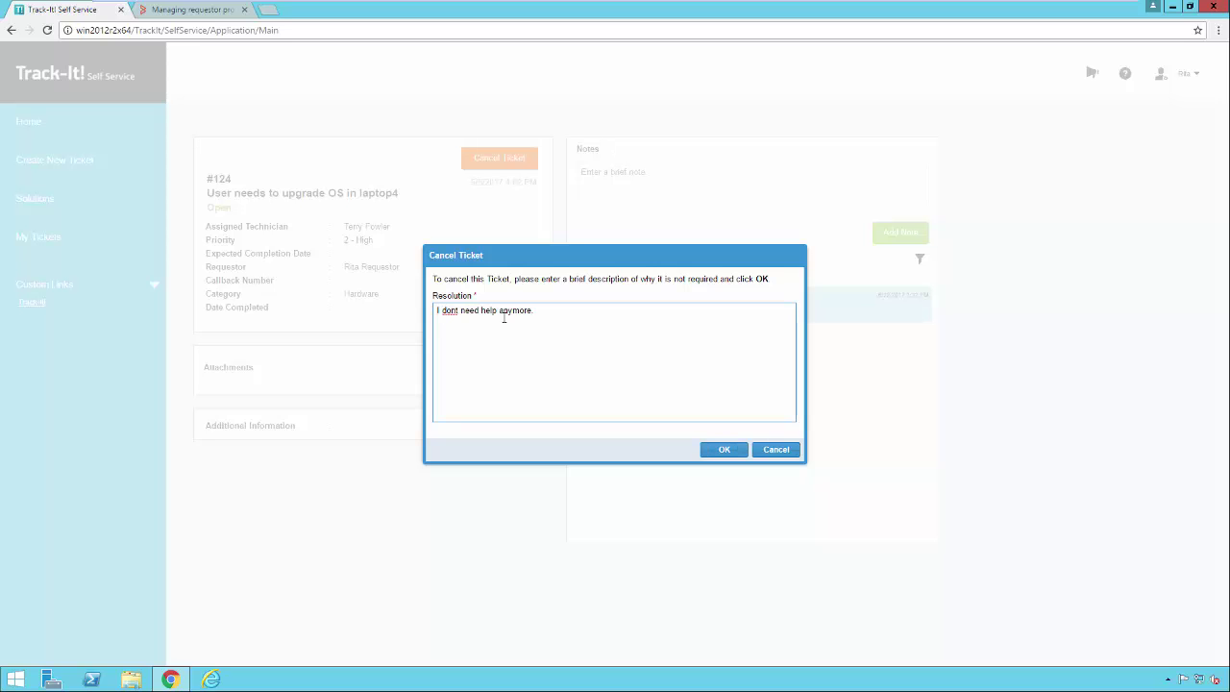
pyautogui.click(723, 450)
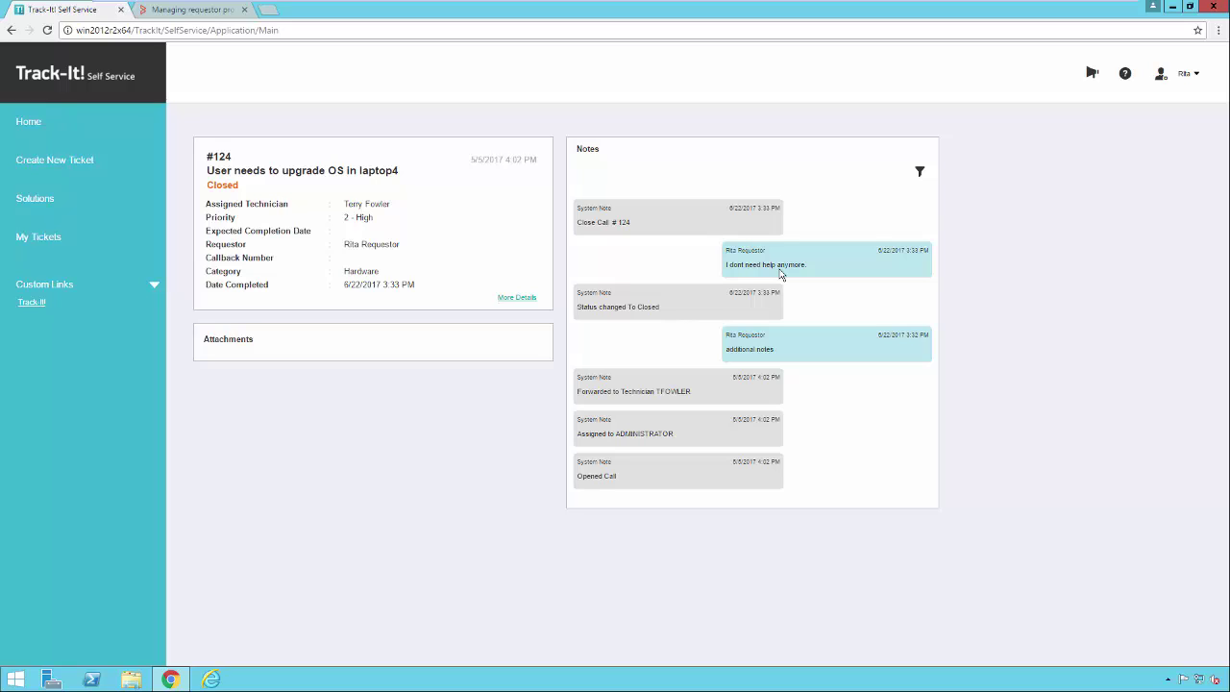
# - From the home page, start a new ticket and open the Select From Common Requests list
pyautogui.click(66, 135)
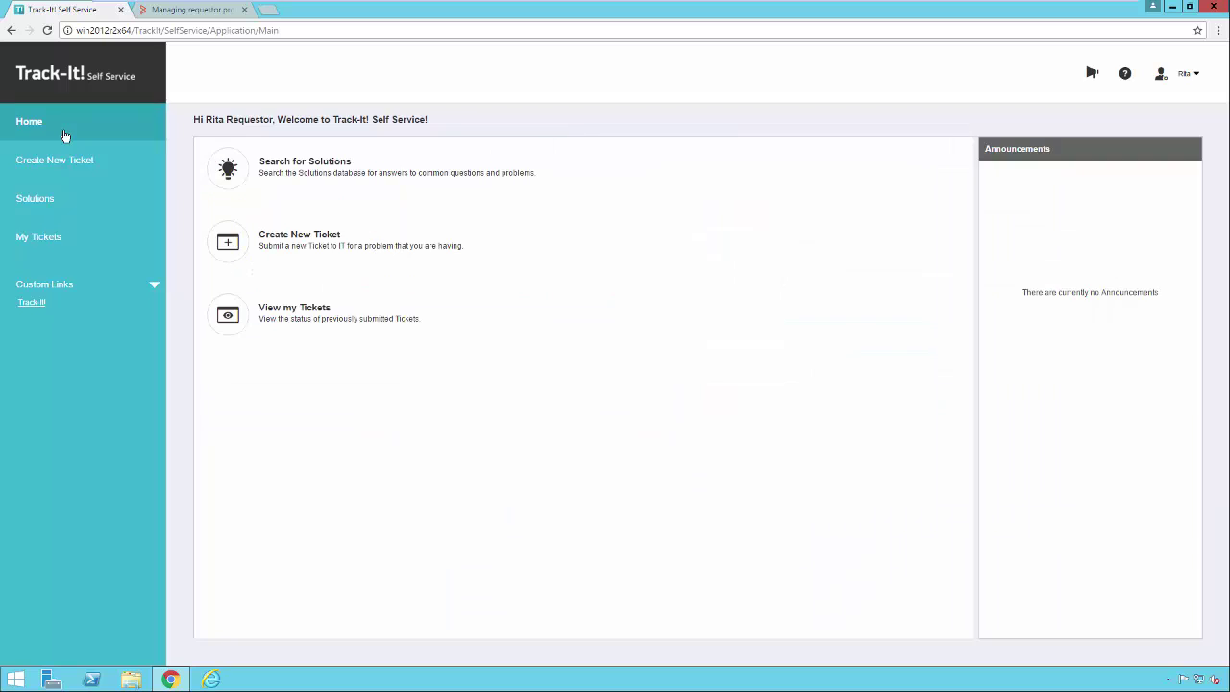
pyautogui.click(278, 239)
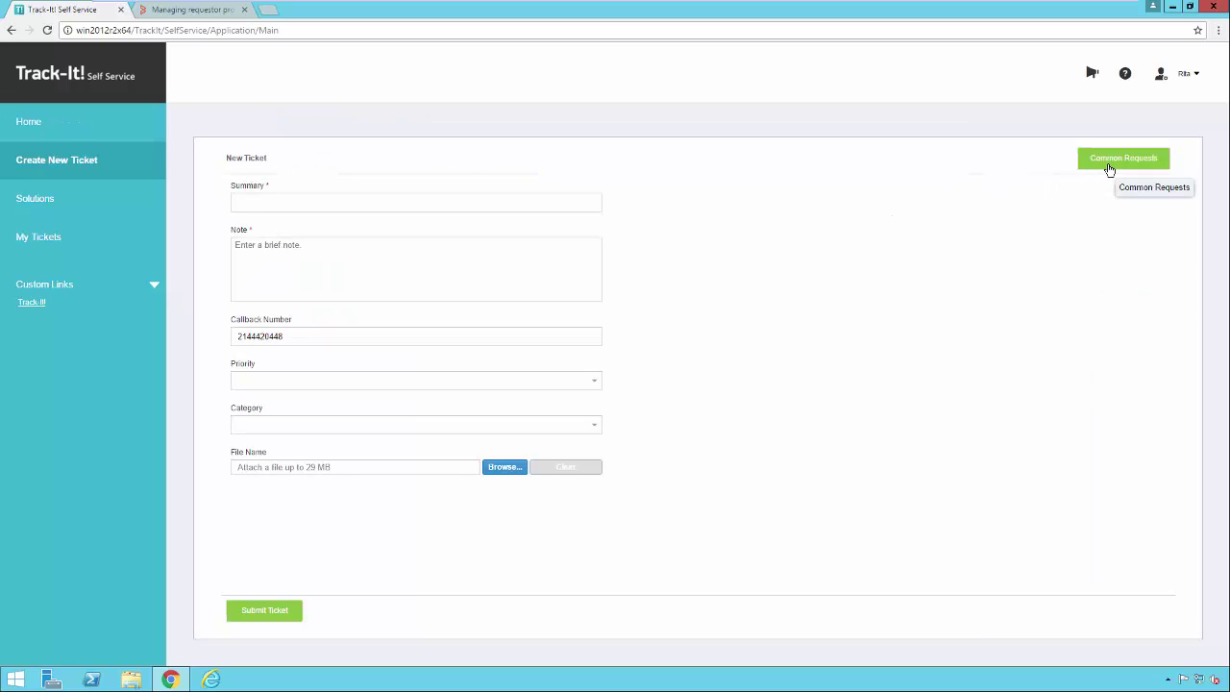
pyautogui.click(1110, 169)
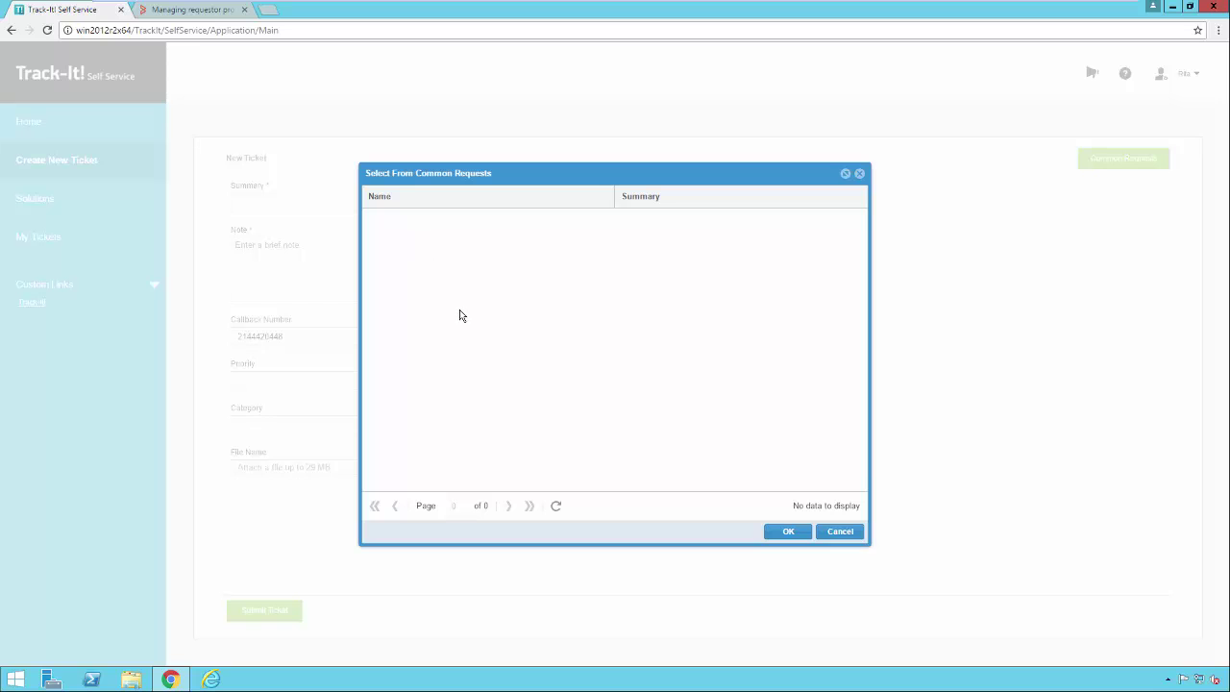
# - Close the empty Common Requests list and enter summary 'Printer is not working' with a note about printing failing
pyautogui.click(832, 533)
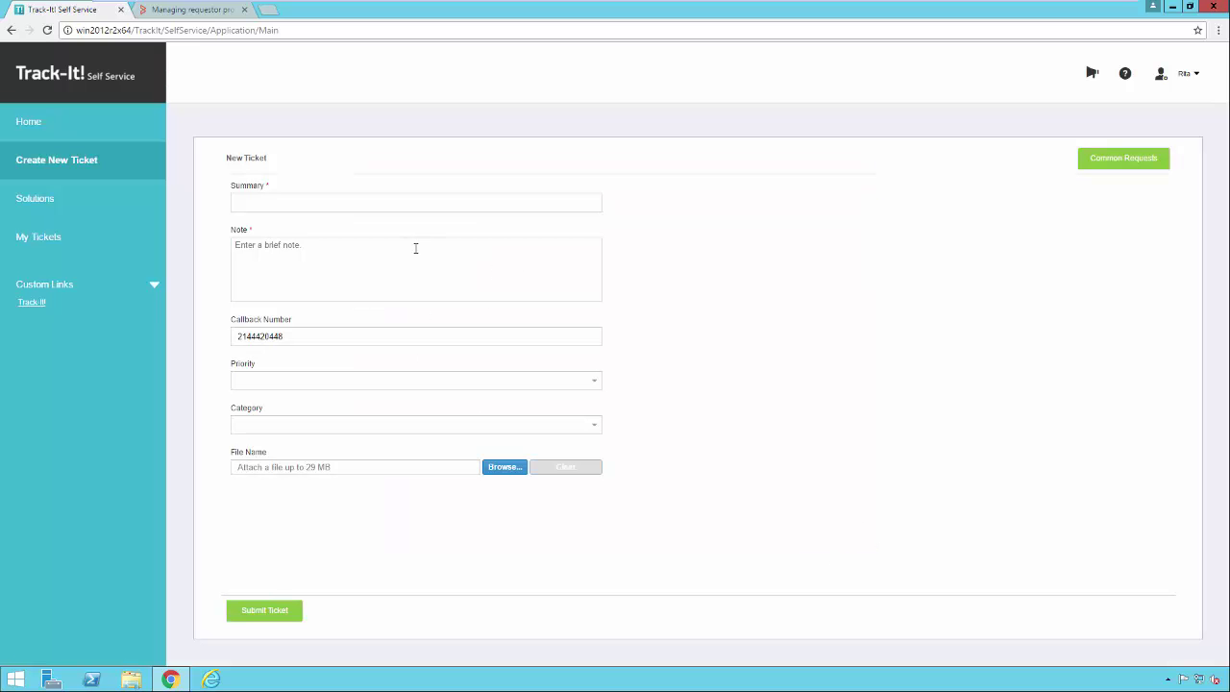
pyautogui.click(368, 202)
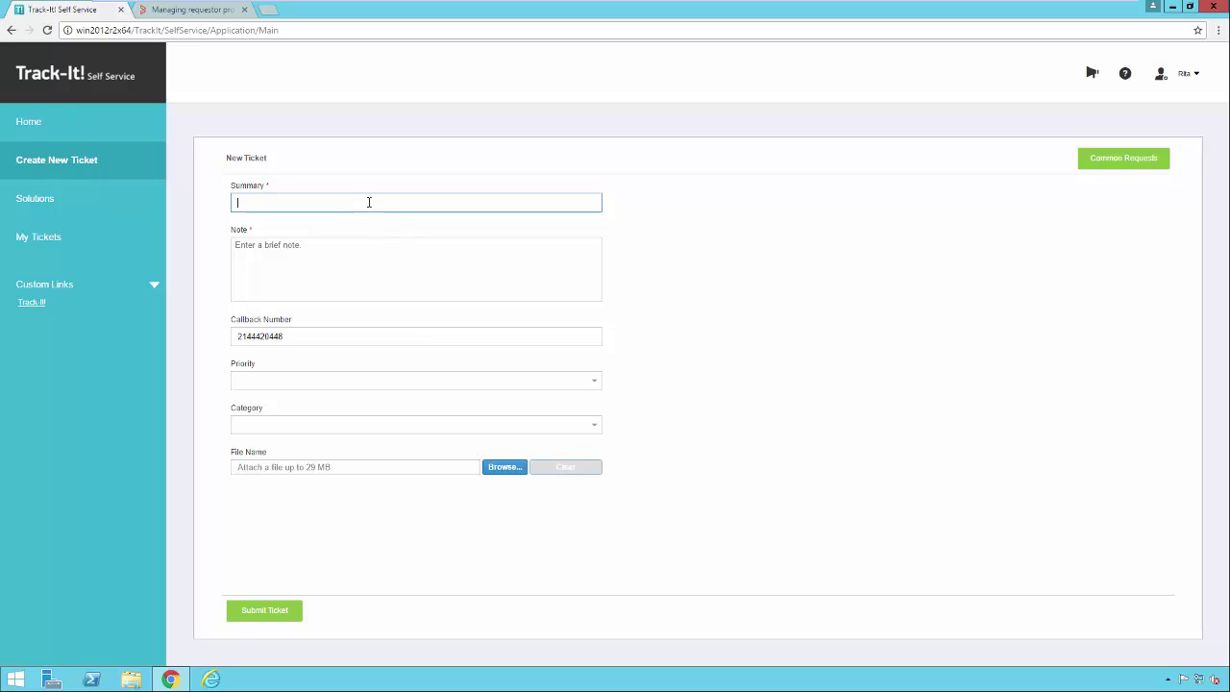
pyautogui.write('Printer is not working')
pyautogui.press('Tab')
pyautogui.write('When I click print in any application, nothing happens')
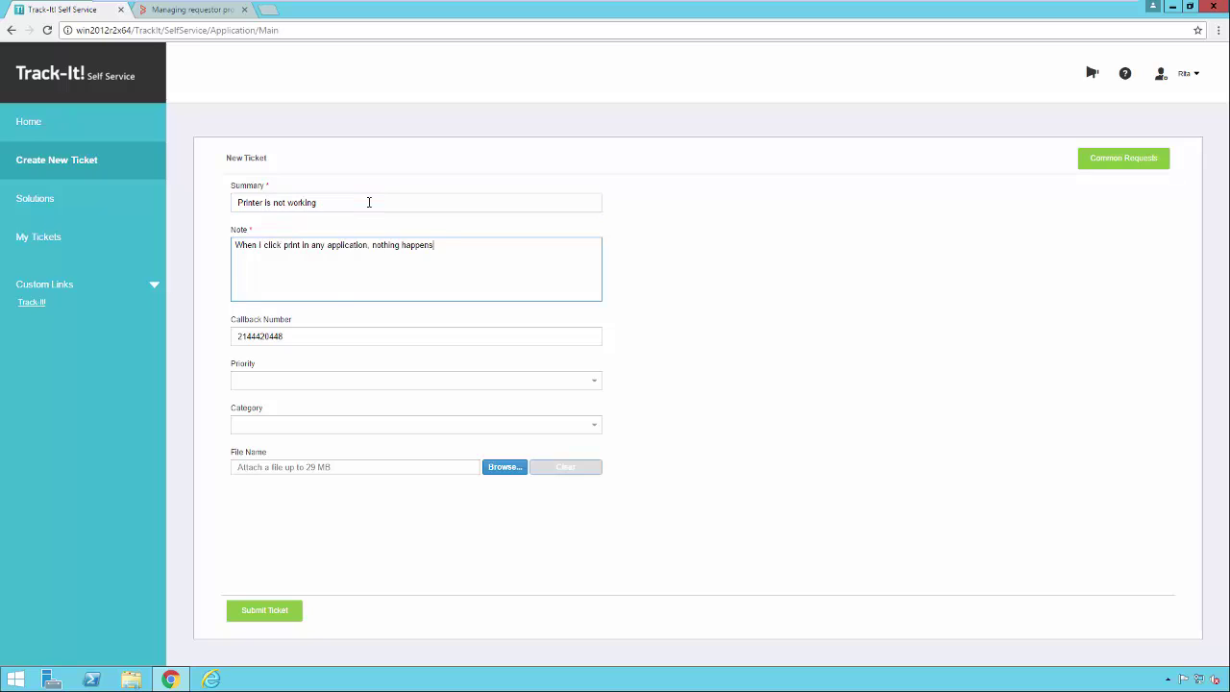
pyautogui.write('.')
# - Set the ticket's priority to 3 - Medium and category to Hardware
pyautogui.click(325, 384)
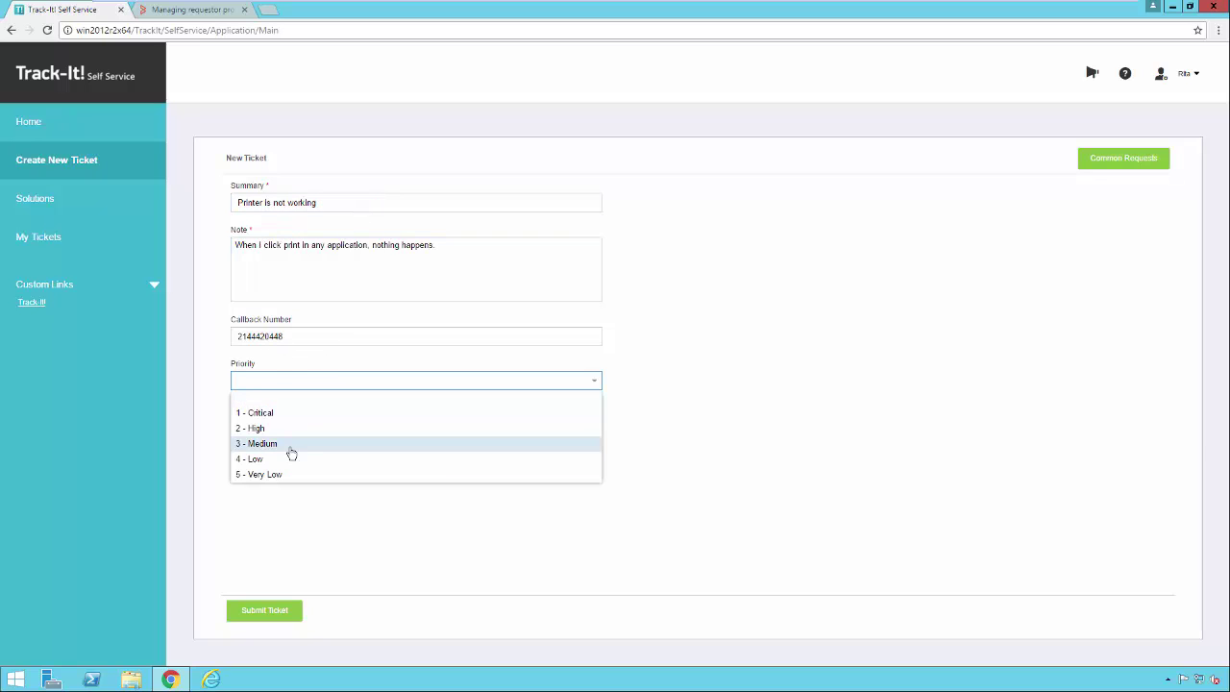
pyautogui.click(291, 446)
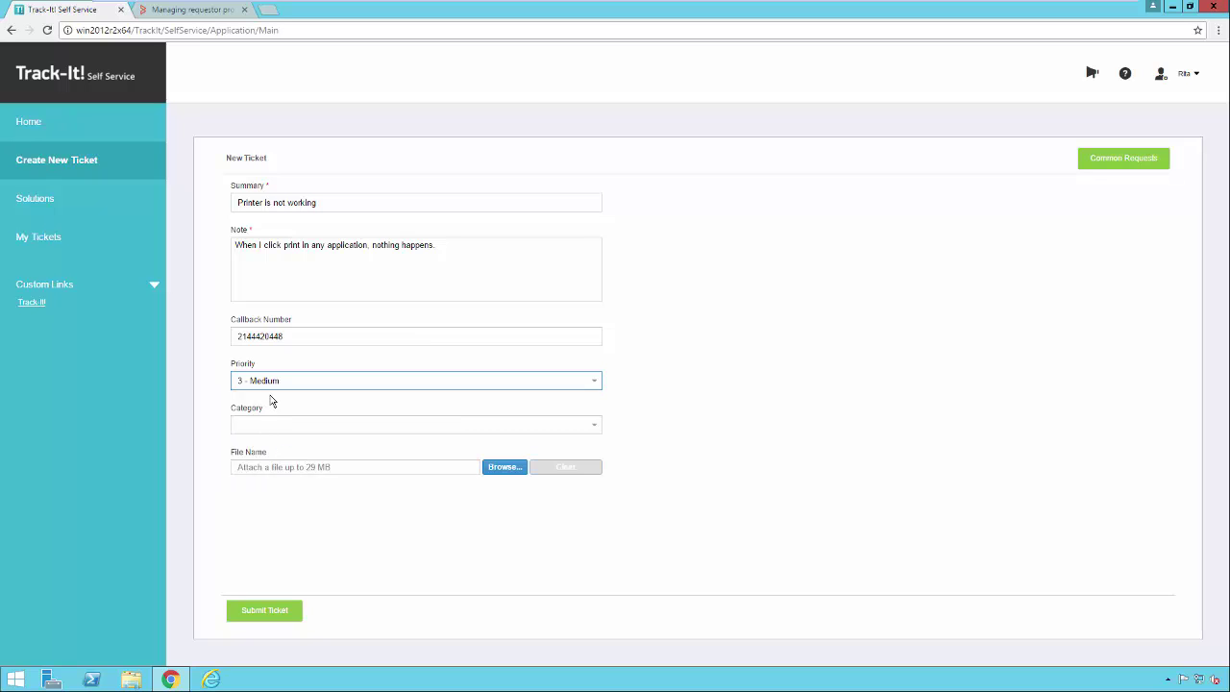
pyautogui.click(592, 428)
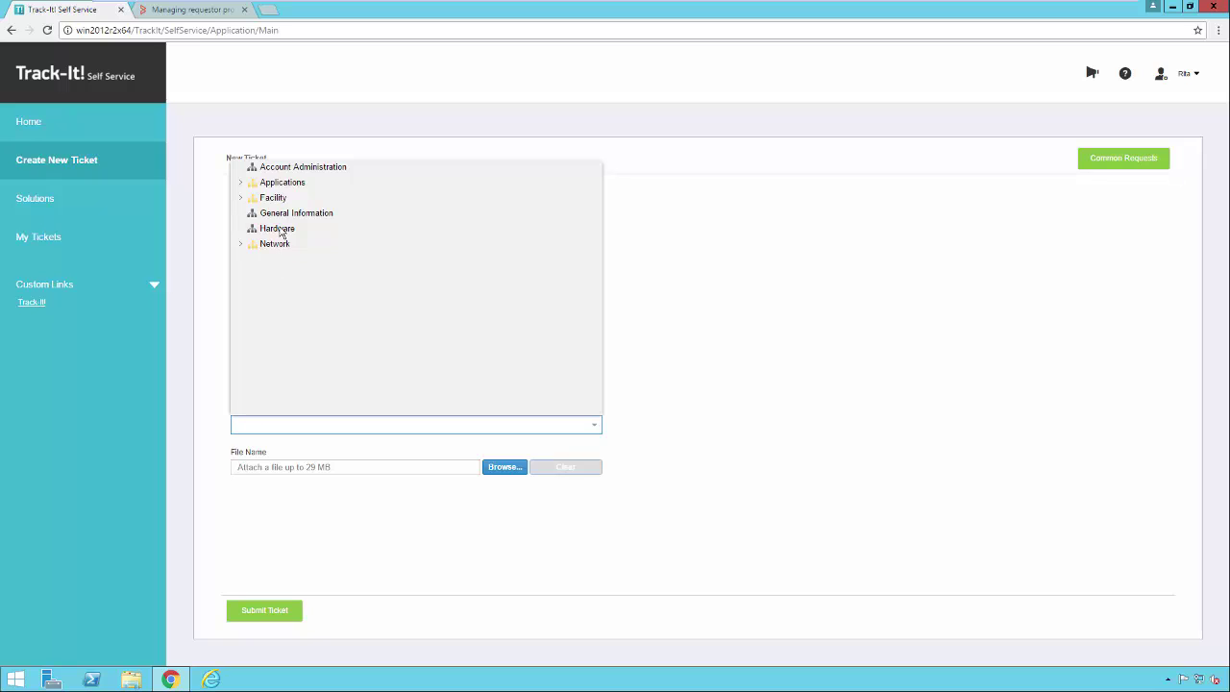
pyautogui.click(278, 230)
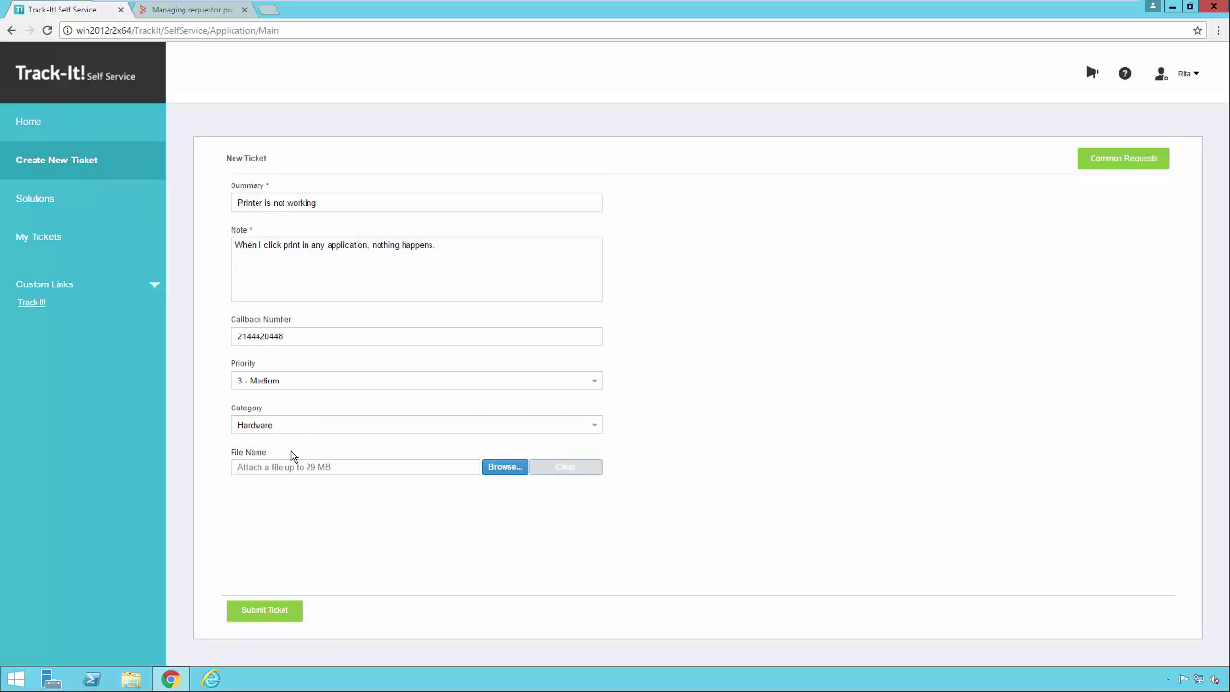
# - Submit the 'Printer is not working' ticket, creating open ticket #128
pyautogui.click(276, 615)
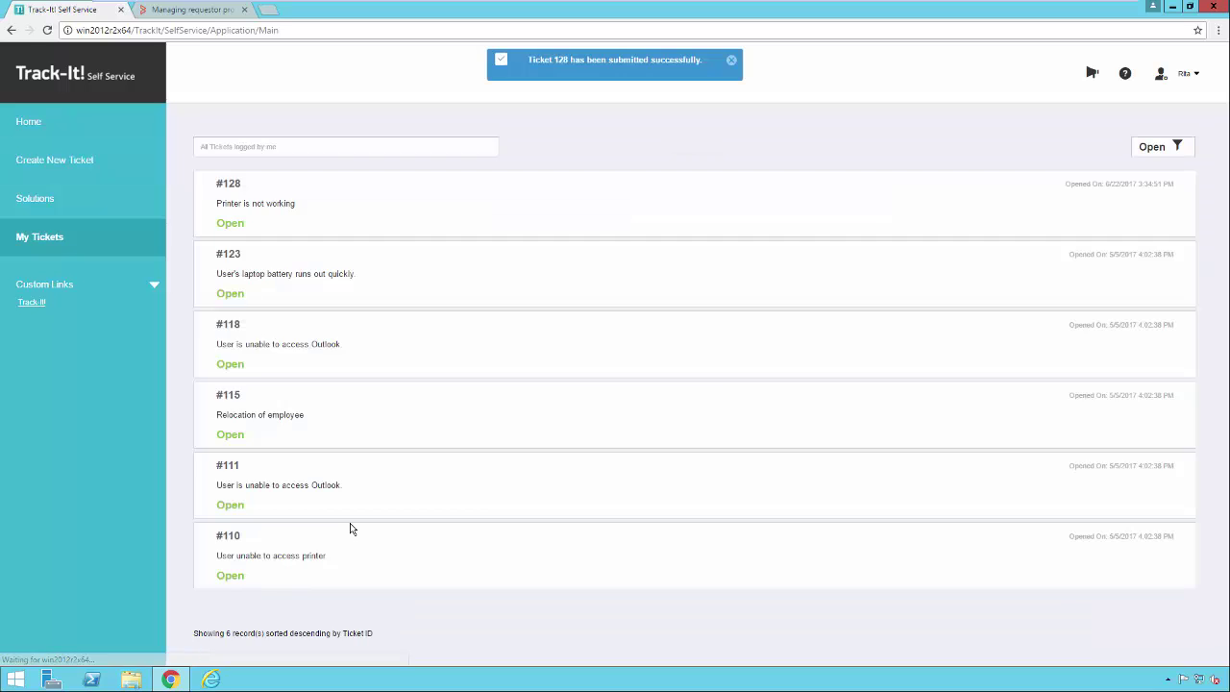